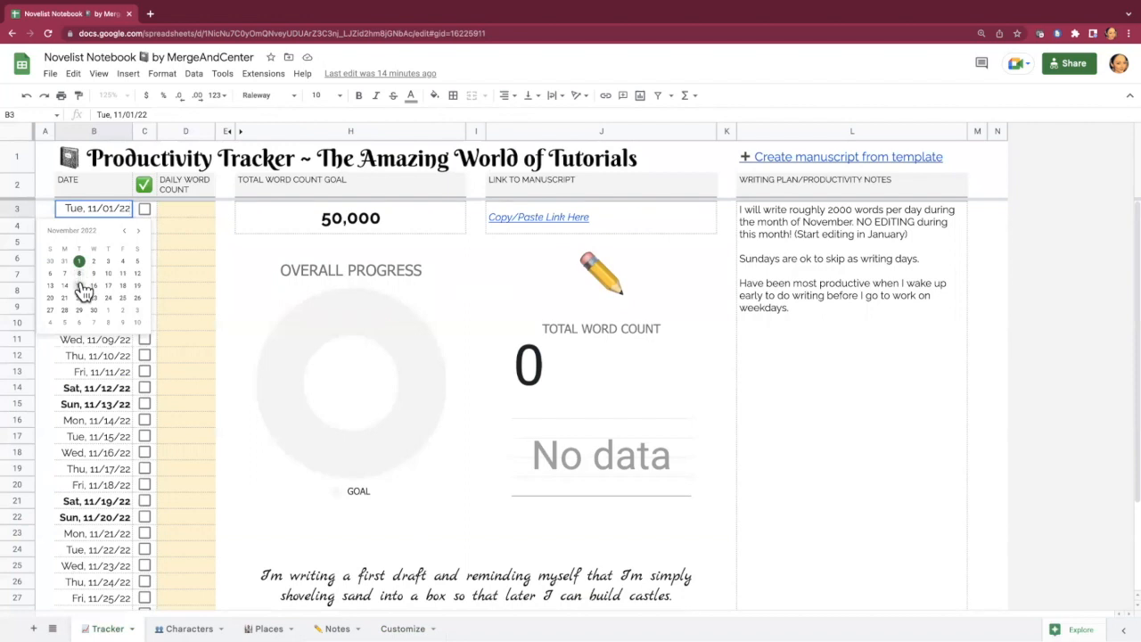
# Step: Set the tracker's first date to 11/15/22 and enter daily word counts of 1234, 2567 and 3784 for the first three days
pyautogui.click(79, 286)
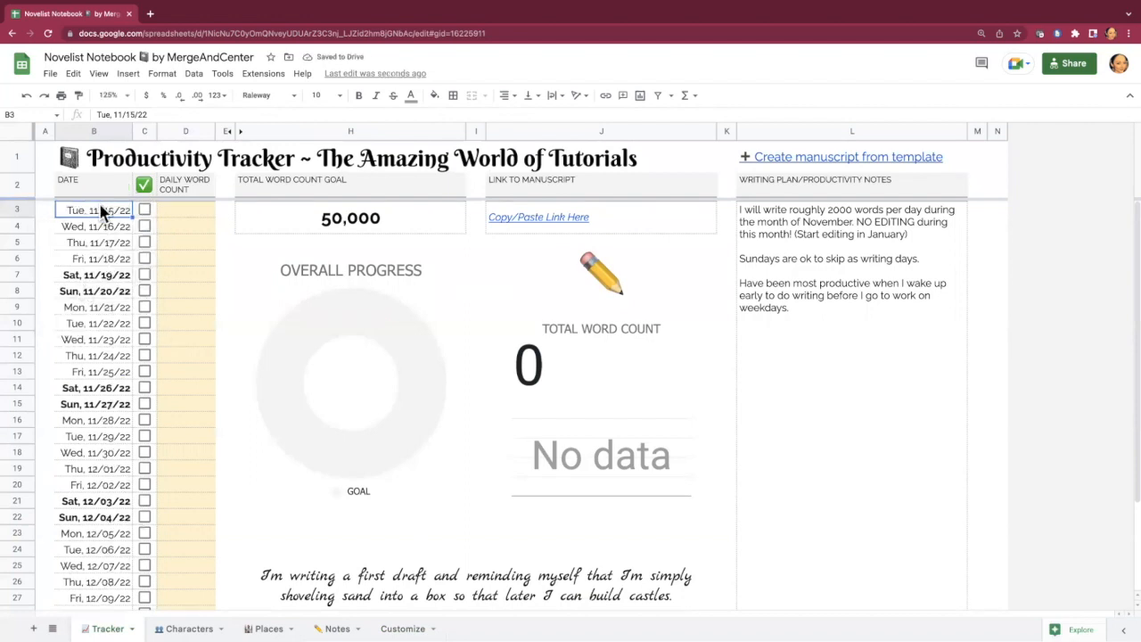
pyautogui.click(177, 207)
pyautogui.write('1234')
pyautogui.press('Return')
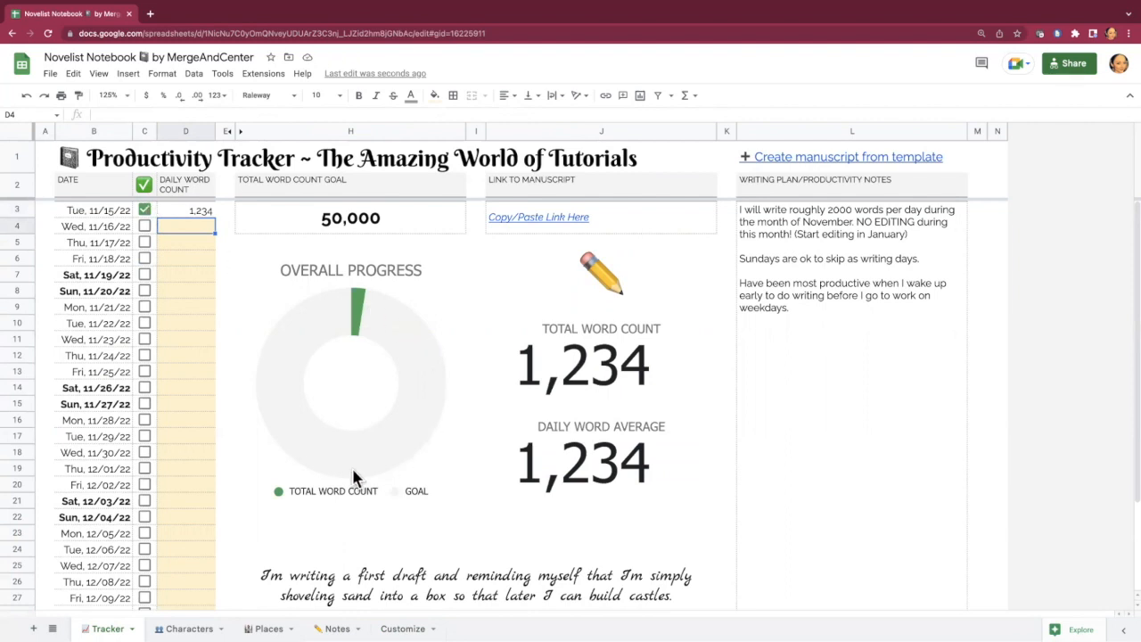
pyautogui.write('2567')
pyautogui.press('Return')
pyautogui.write('3,78')
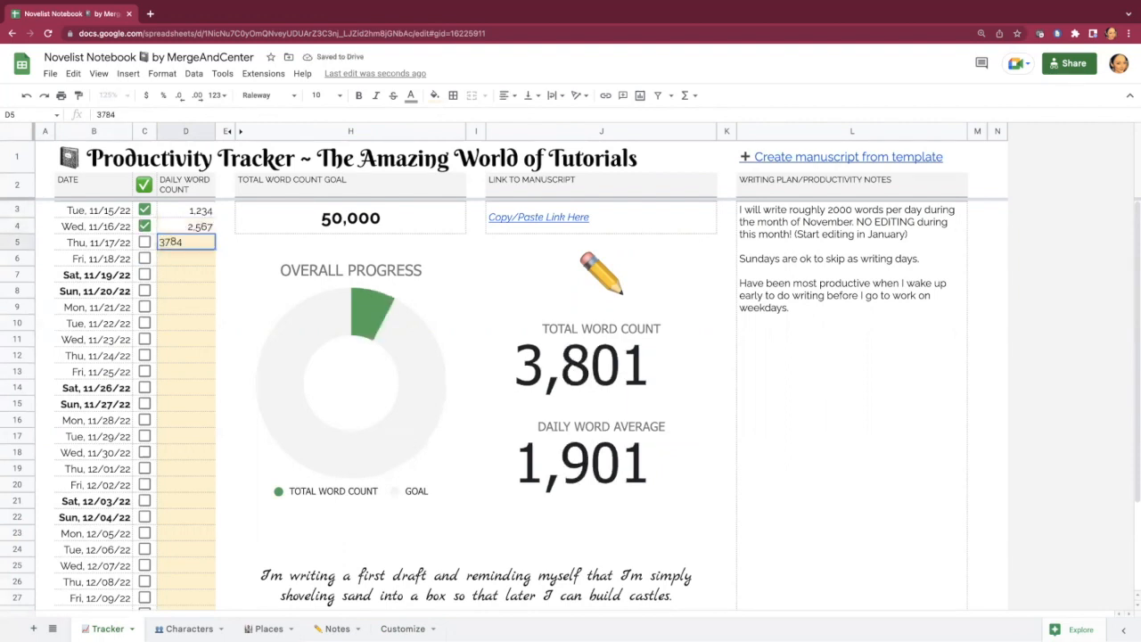
pyautogui.write('4')
pyautogui.press('Return')
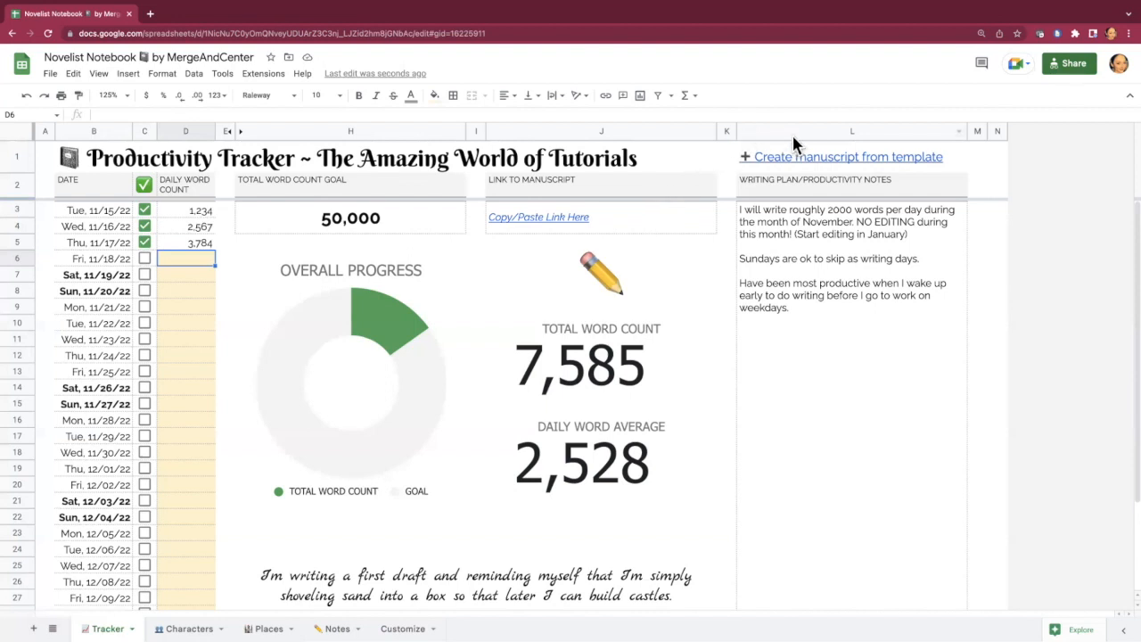
# Step: Make a copy of the manuscript template linked from the tracker, then look through its pages and close it
pyautogui.moveTo(809, 162)
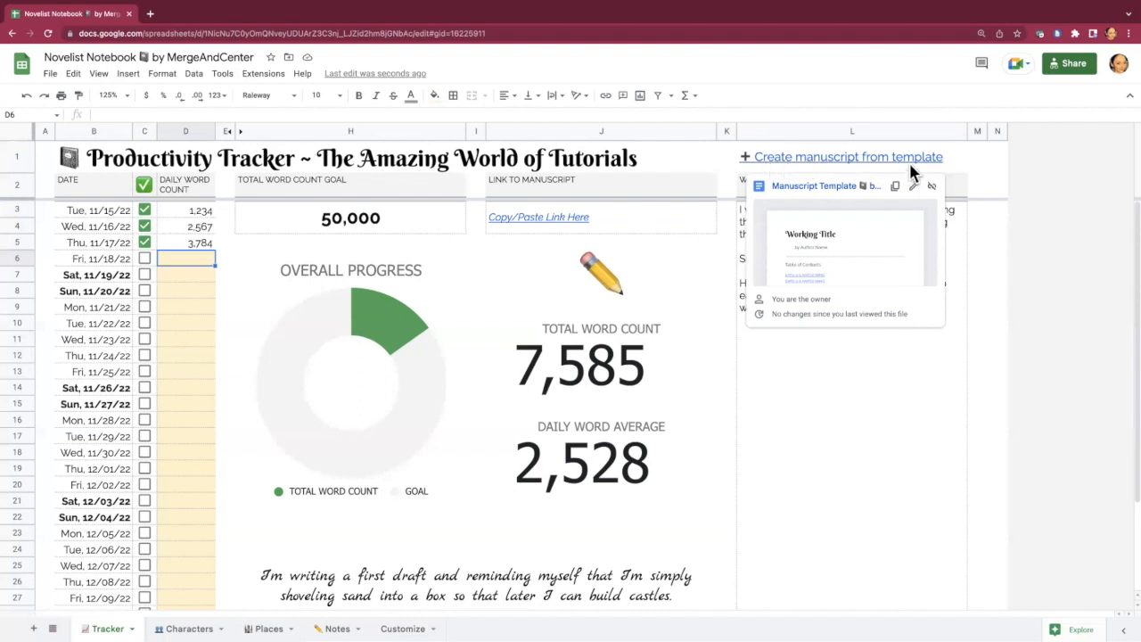
pyautogui.click(835, 188)
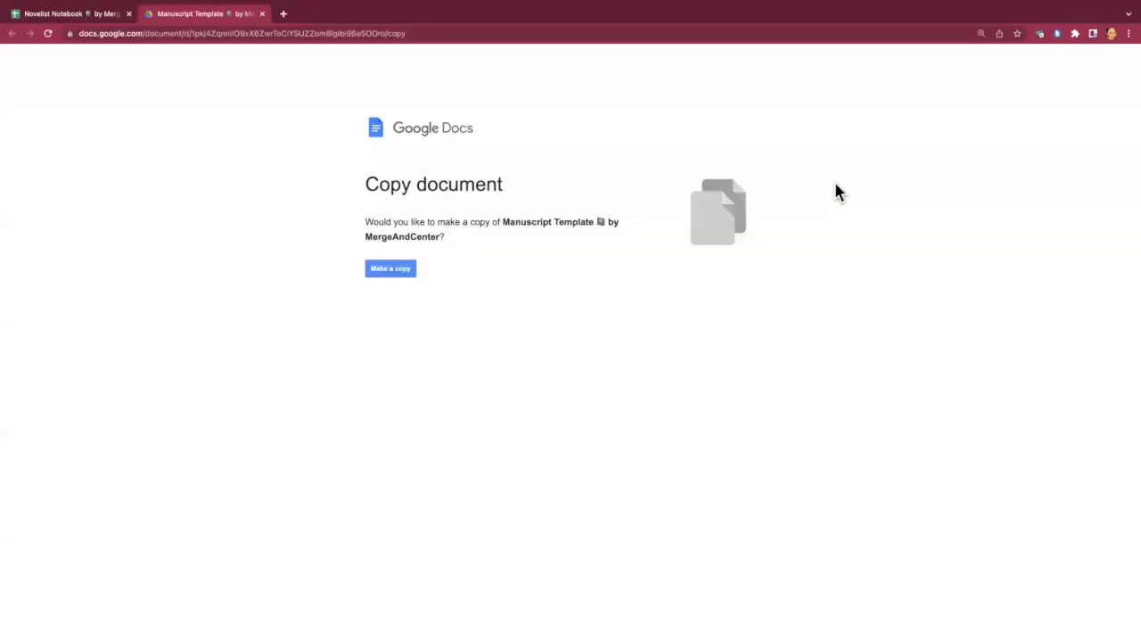
pyautogui.click(386, 271)
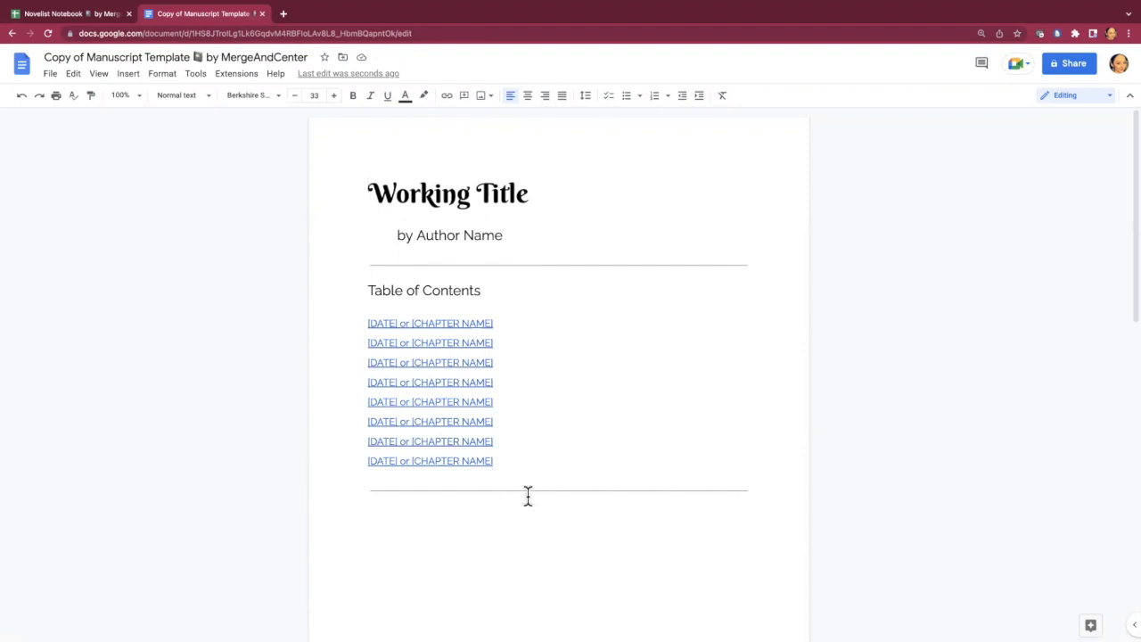
pyautogui.scroll(-1, 527, 497)
pyautogui.scroll(-10, 528, 497)
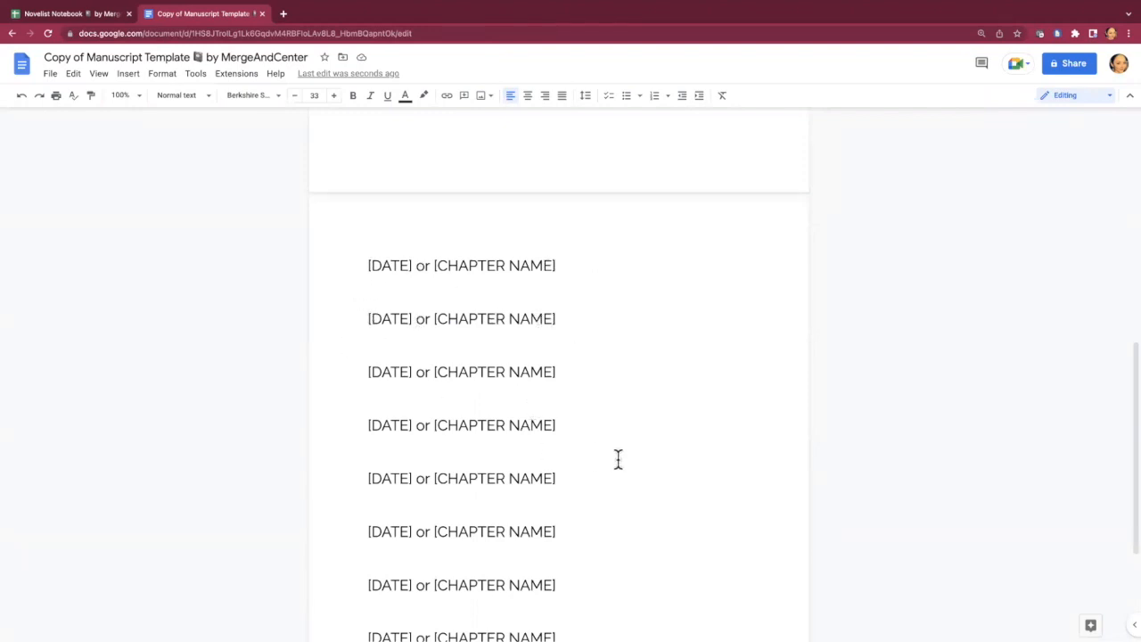
pyautogui.click(262, 14)
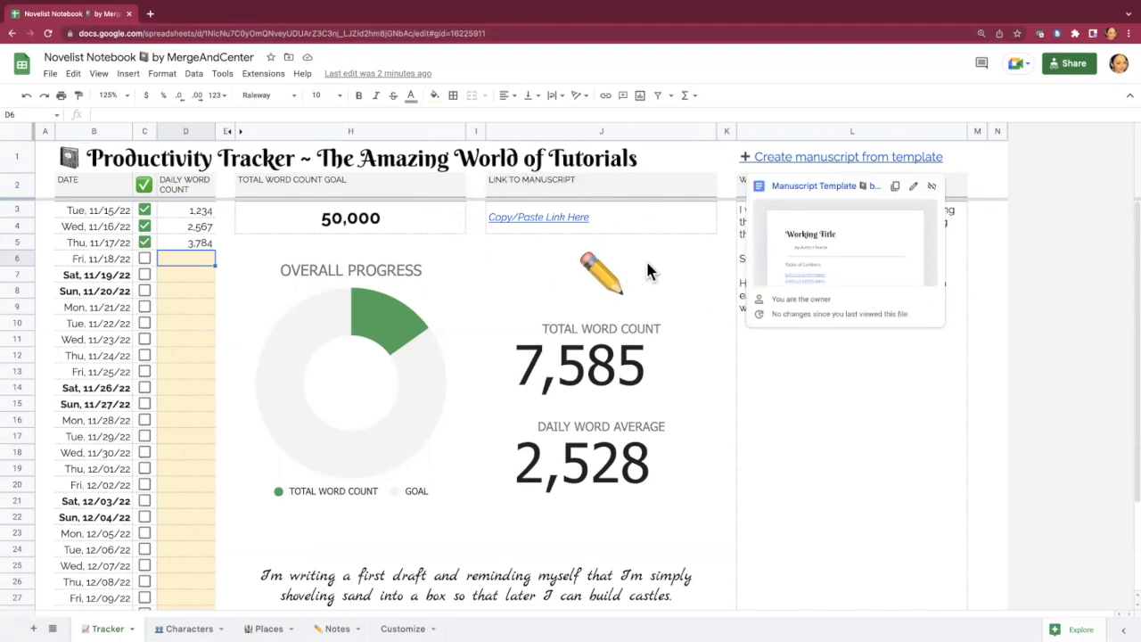
# Step: Look over the Characters sheet and check the in-cell image insertion option for the first character's picture cell
pyautogui.click(180, 626)
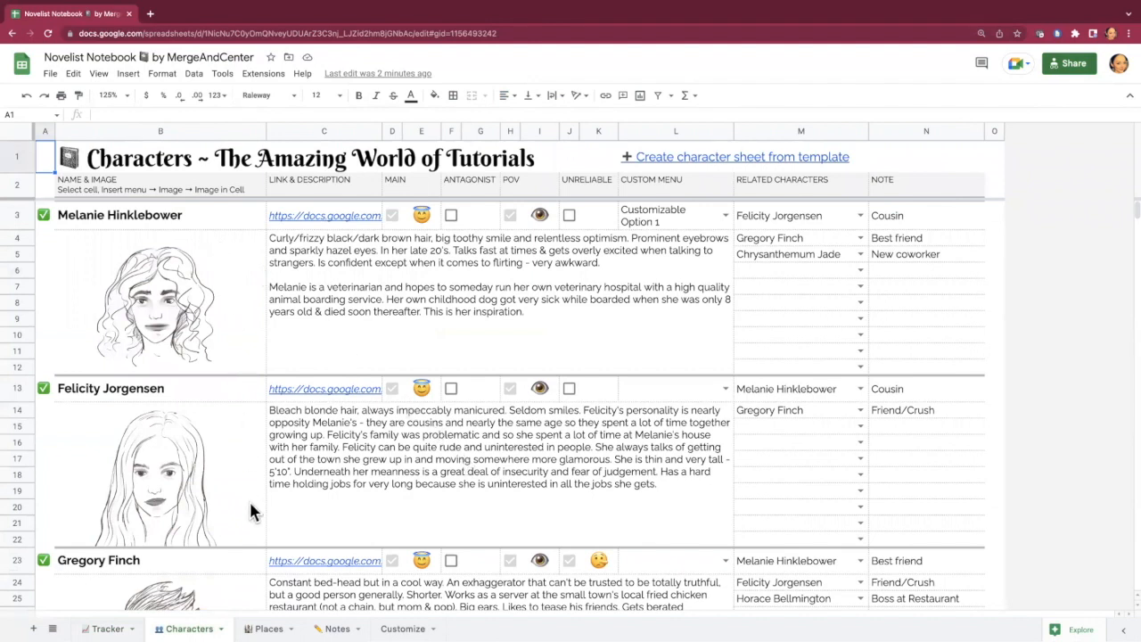
pyautogui.scroll(-5, 250, 504)
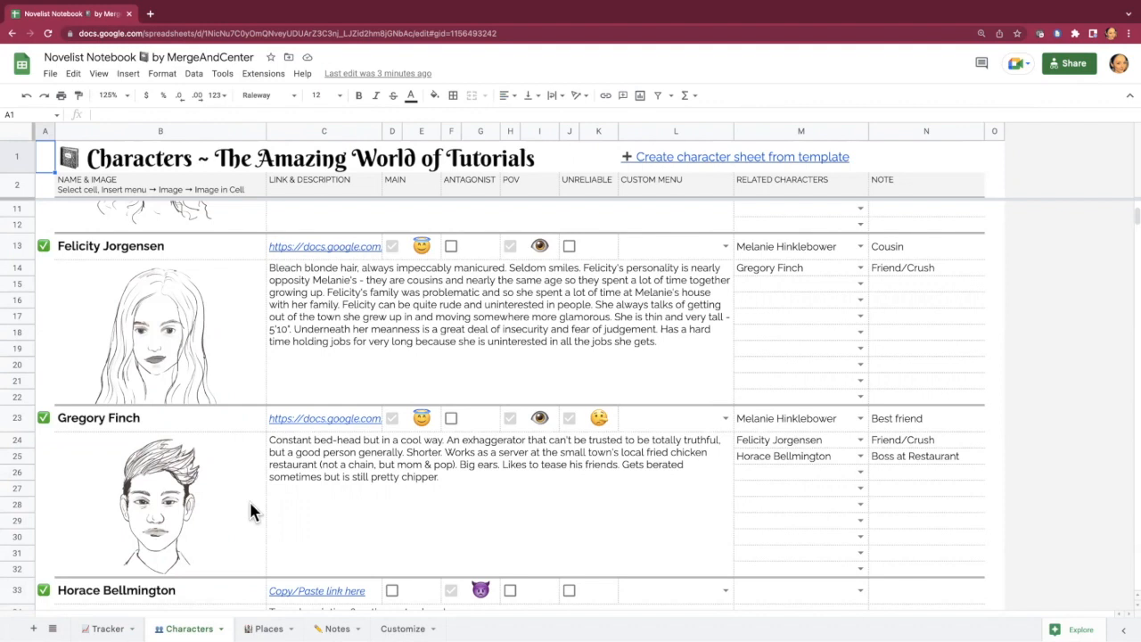
pyautogui.scroll(3, 251, 510)
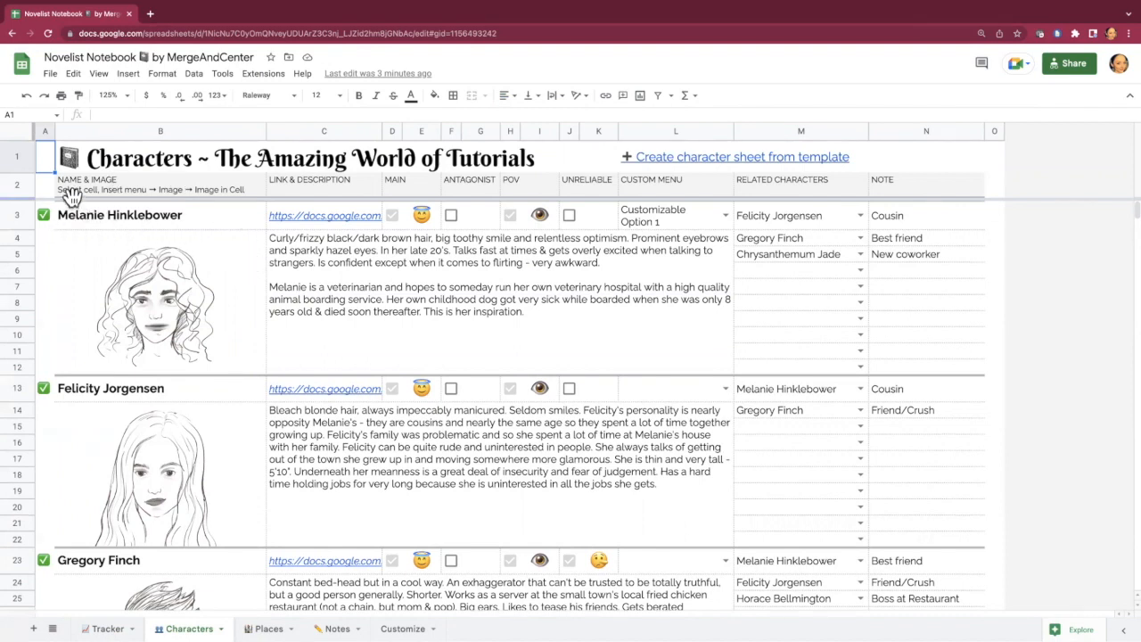
pyautogui.click(224, 237)
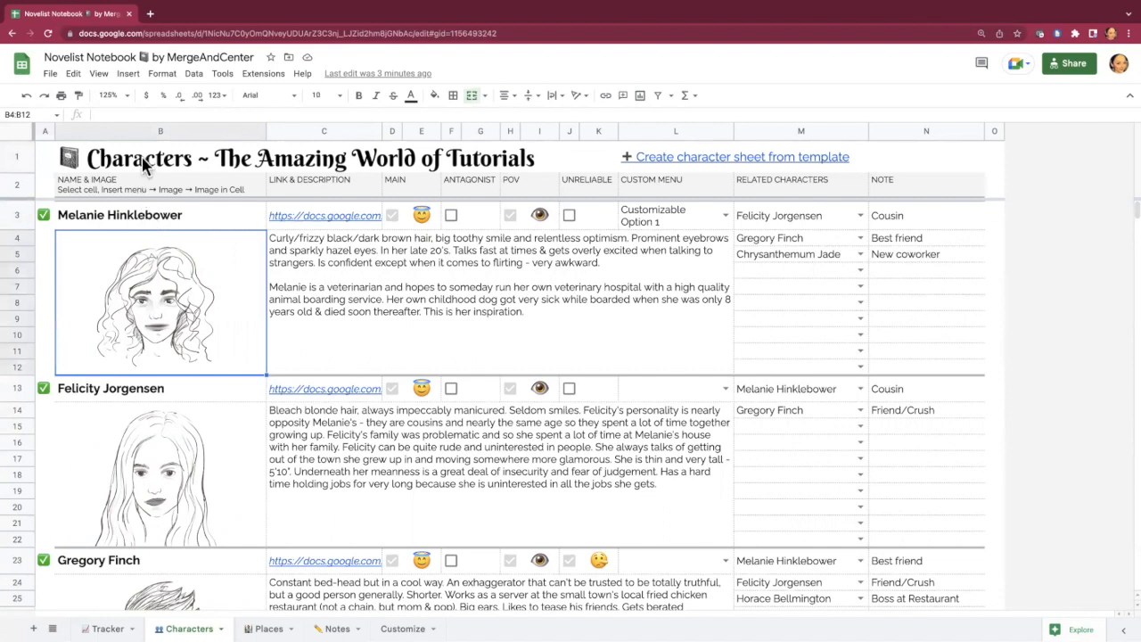
pyautogui.click(127, 73)
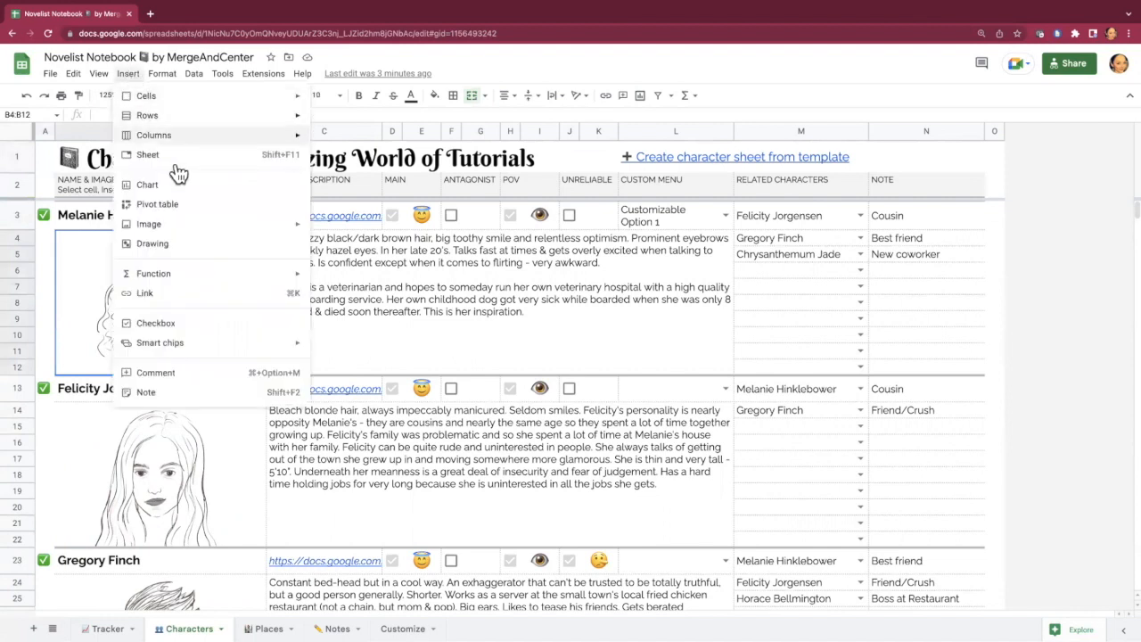
pyautogui.moveTo(209, 234)
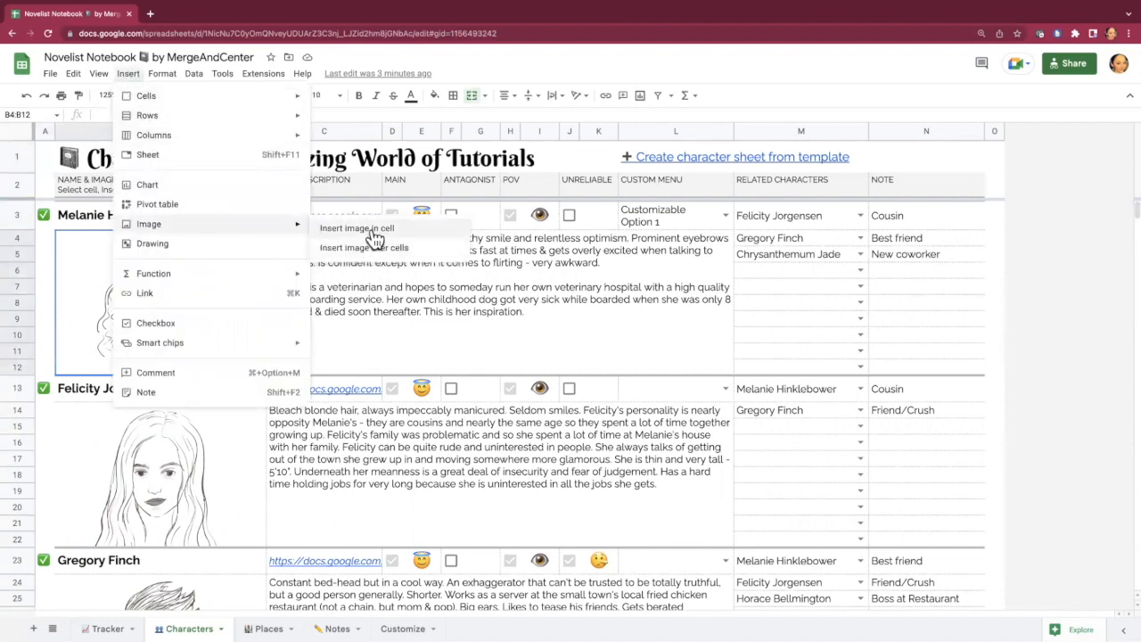
pyautogui.click(87, 296)
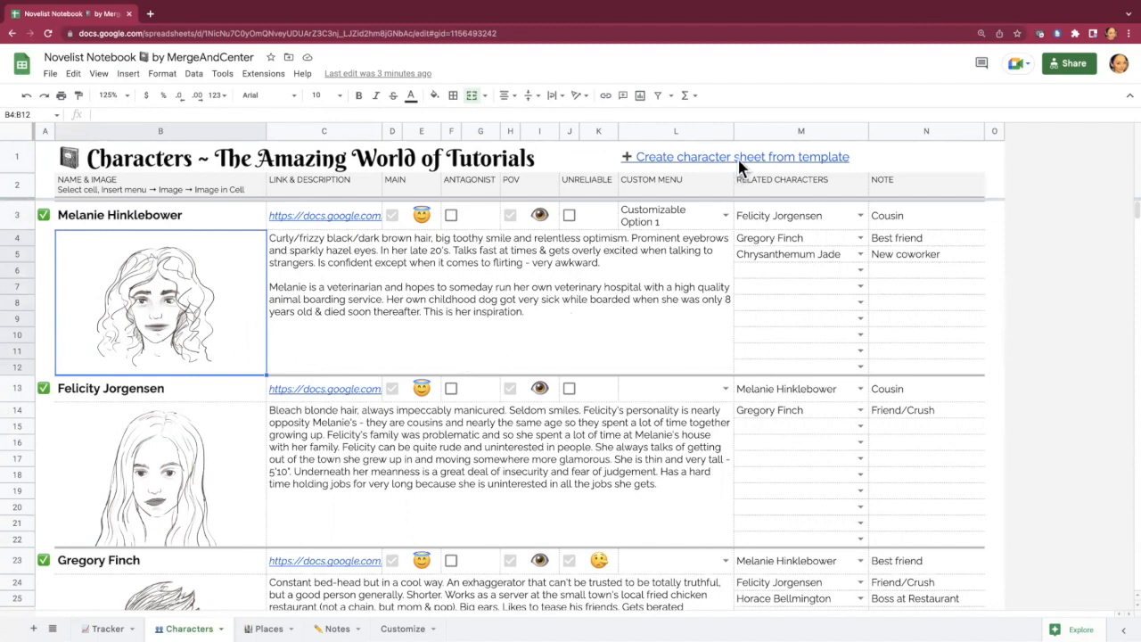
# Step: Make a copy of the character sheet template linked from the Characters sheet and return to the Novelist Notebook
pyautogui.moveTo(736, 164)
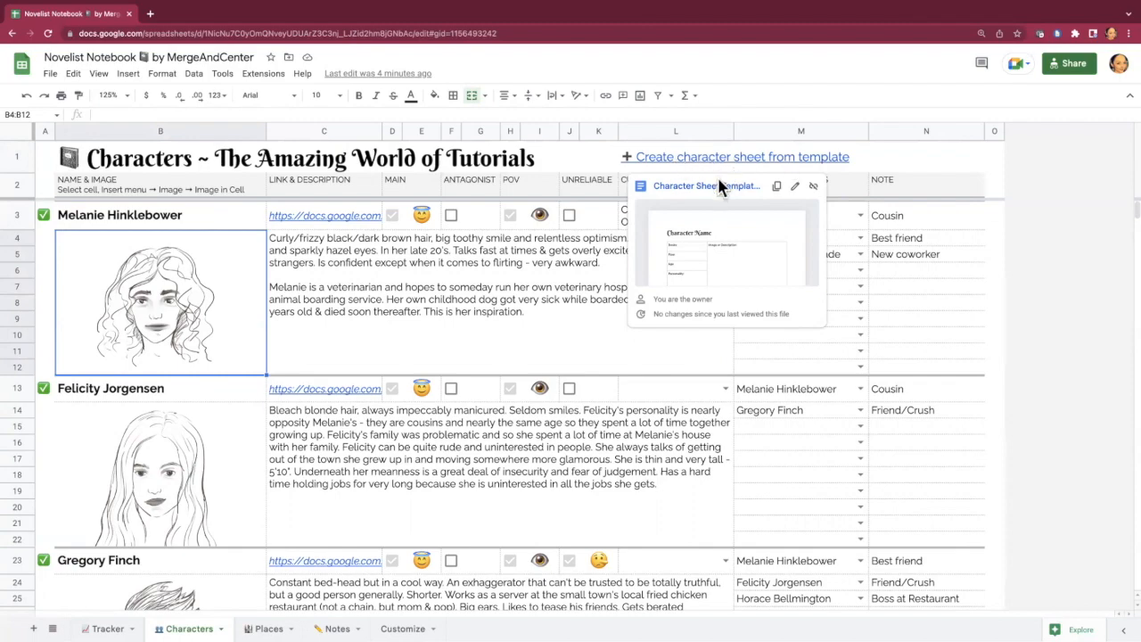
pyautogui.click(718, 187)
pyautogui.click(401, 273)
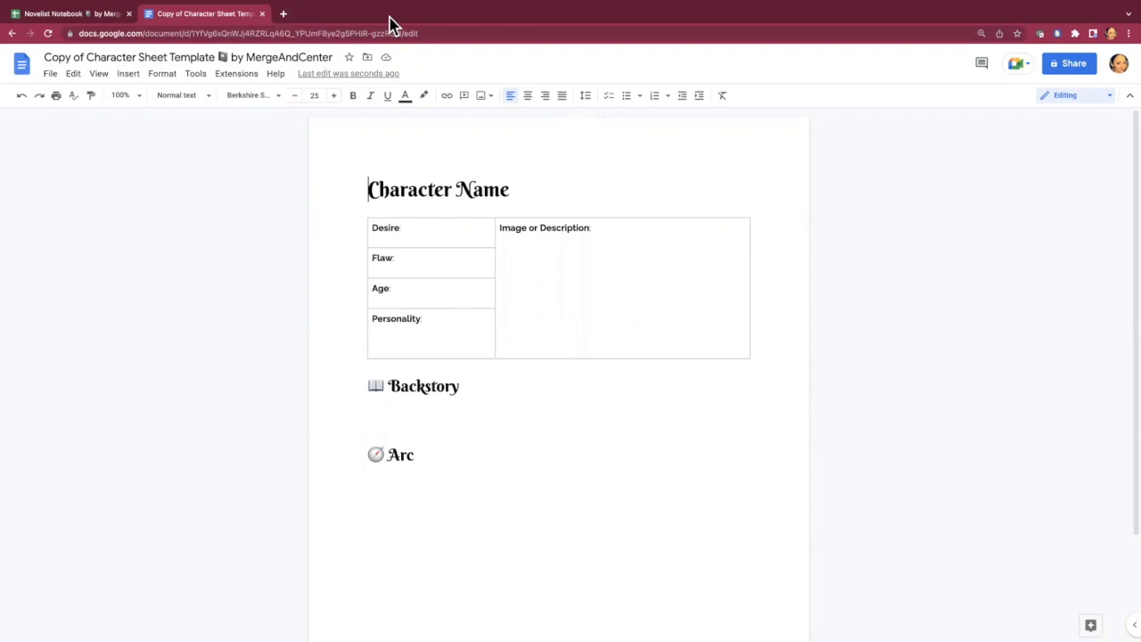
pyautogui.click(94, 15)
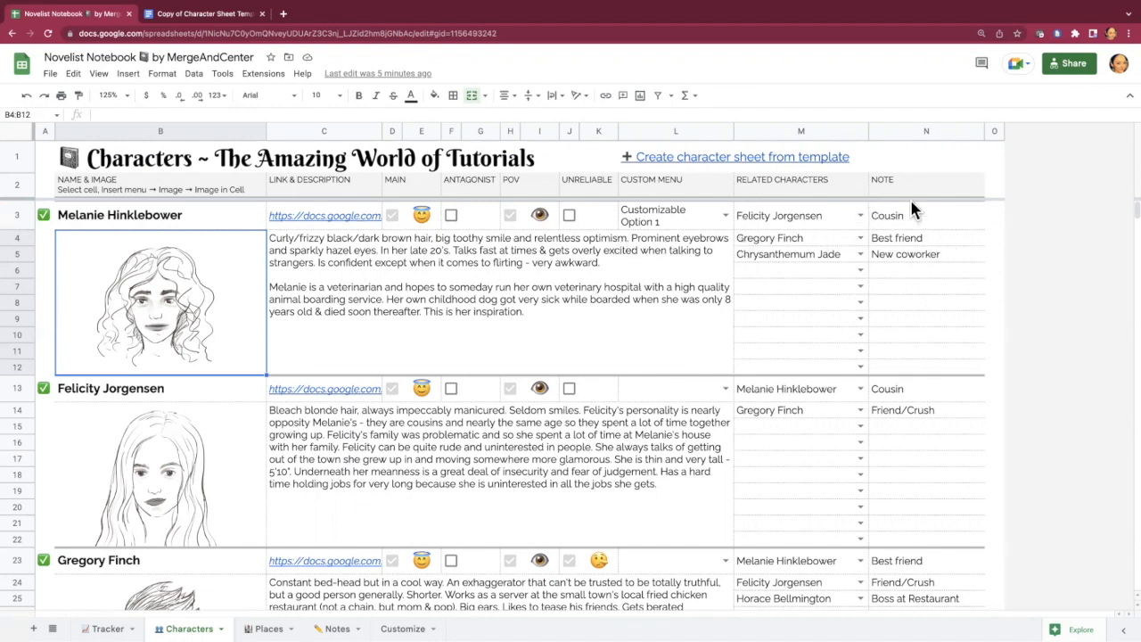
# Step: Enter a new character's name, not among the listed options, as the first character's fourth related character in cell M6
pyautogui.click(860, 271)
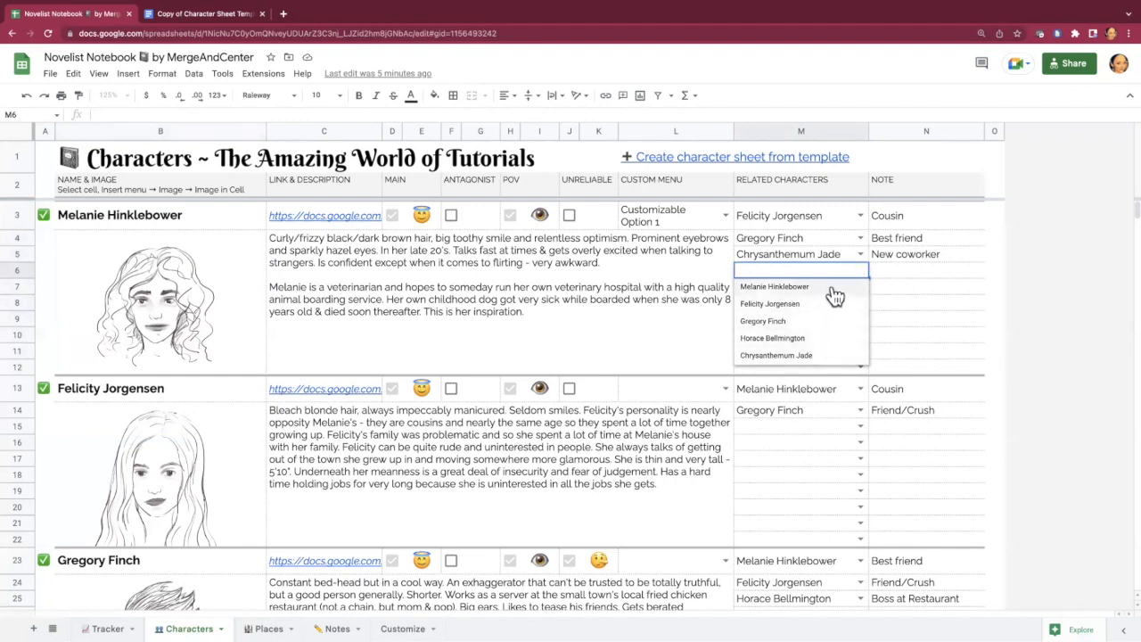
pyautogui.click(886, 319)
pyautogui.click(827, 270)
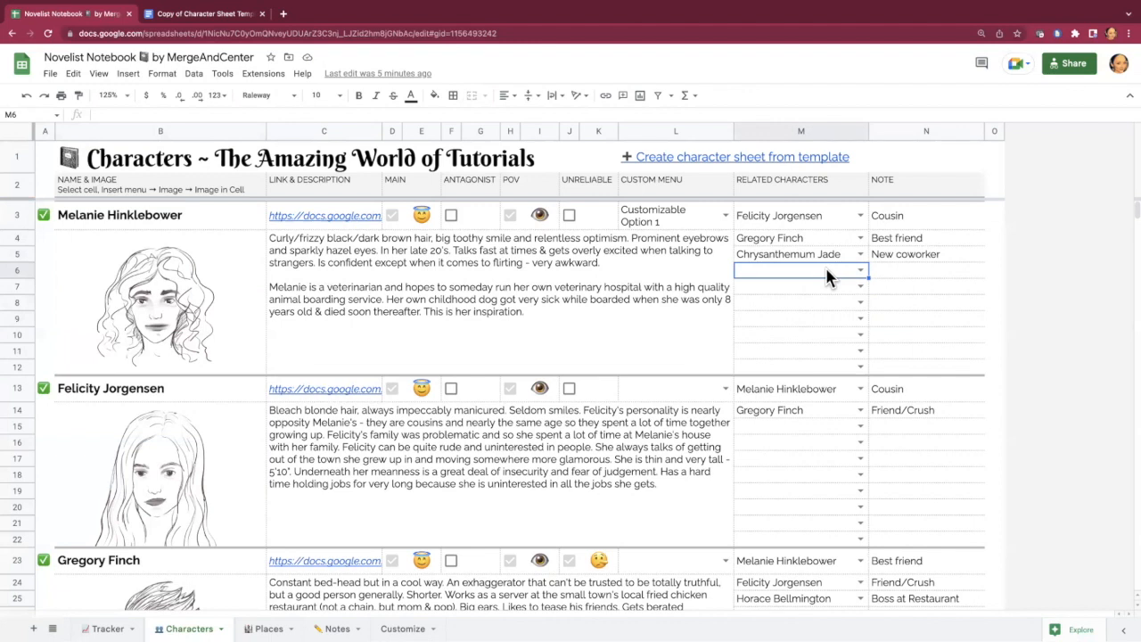
pyautogui.write('Jim Bob')
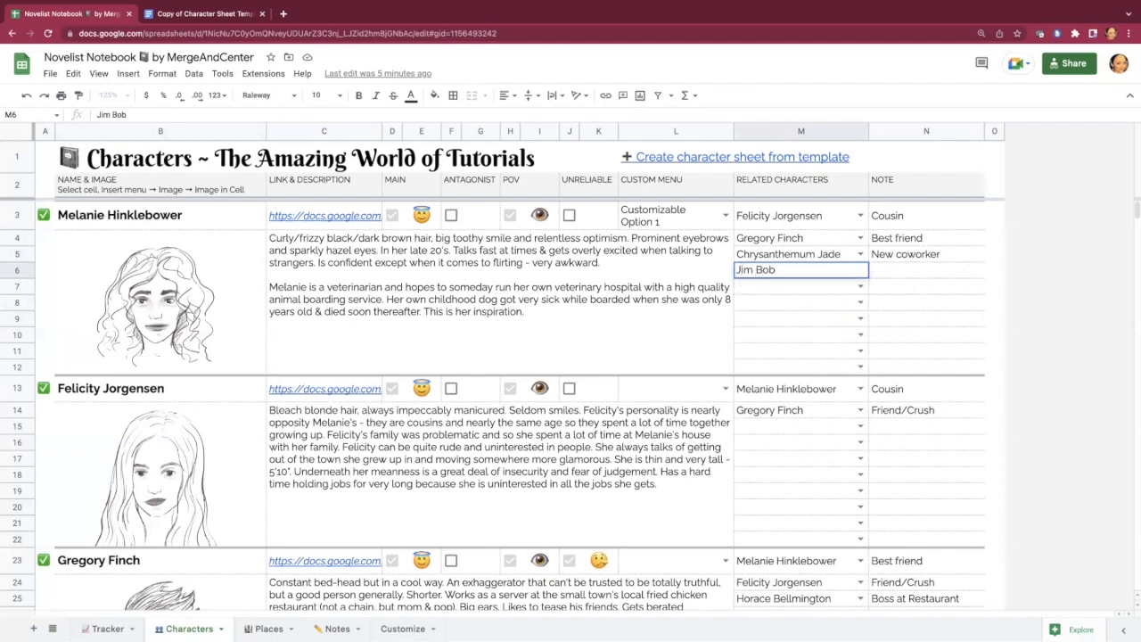
pyautogui.press('Tab')
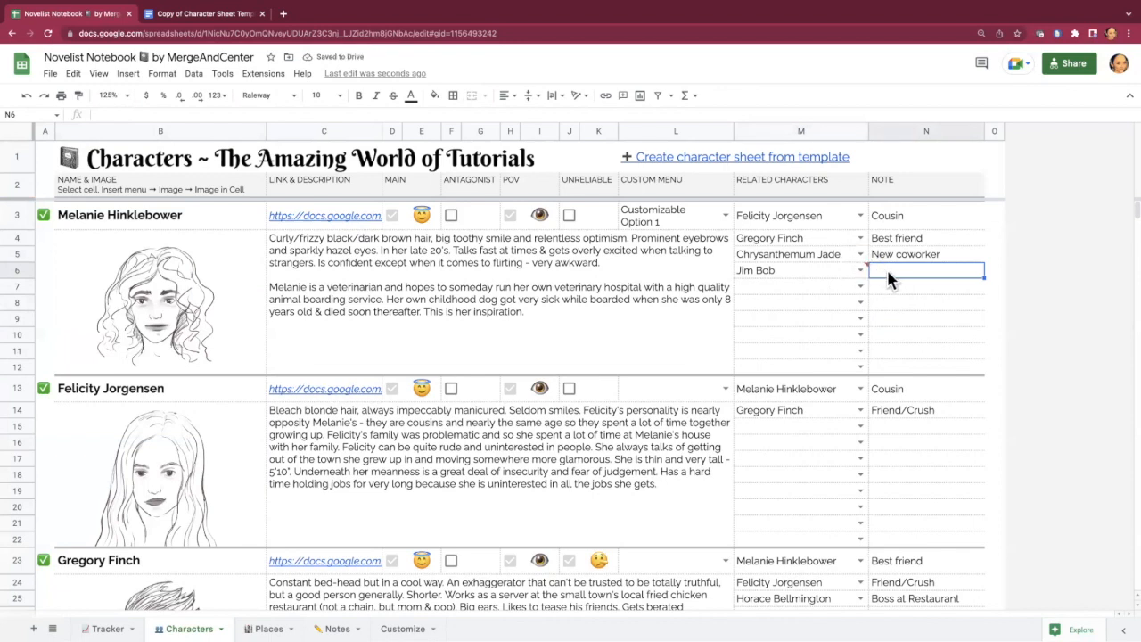
pyautogui.moveTo(799, 277)
# Step: Examine the Places sheet, and the attribute checkboxes and custom menu tables for characters and places on the Customize sheet
pyautogui.click(269, 629)
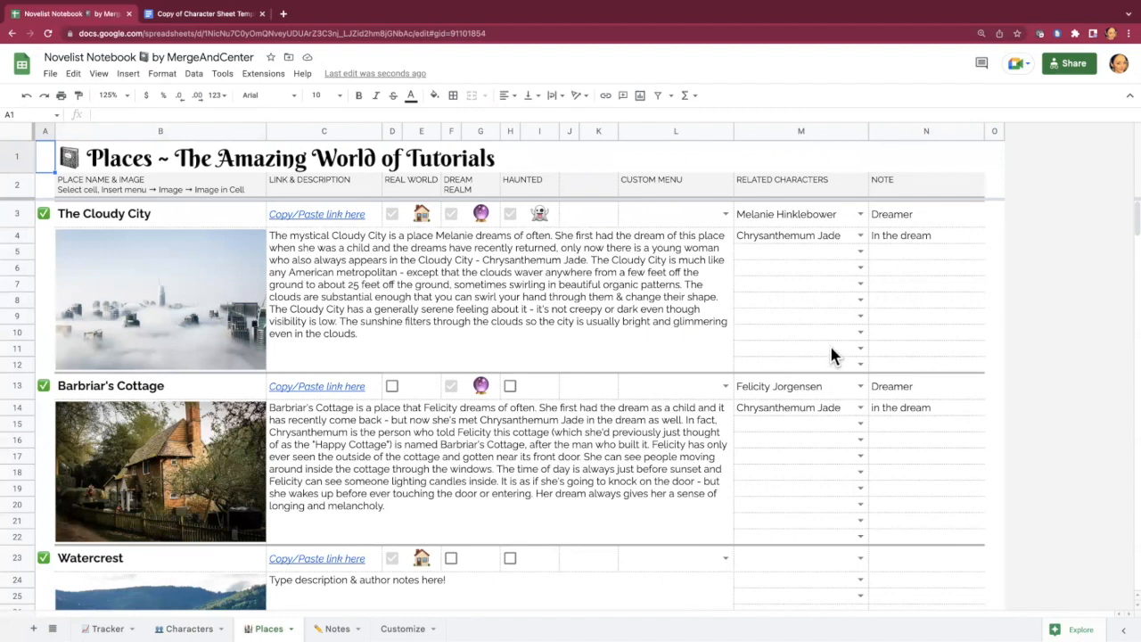
pyautogui.click(405, 628)
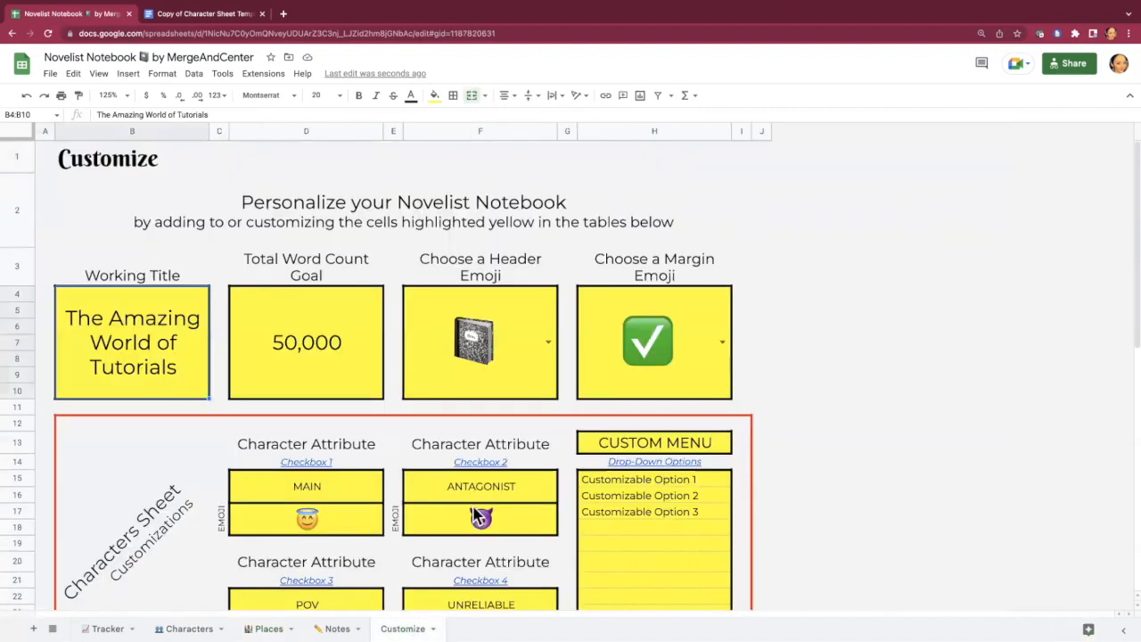
pyautogui.scroll(-5, 475, 516)
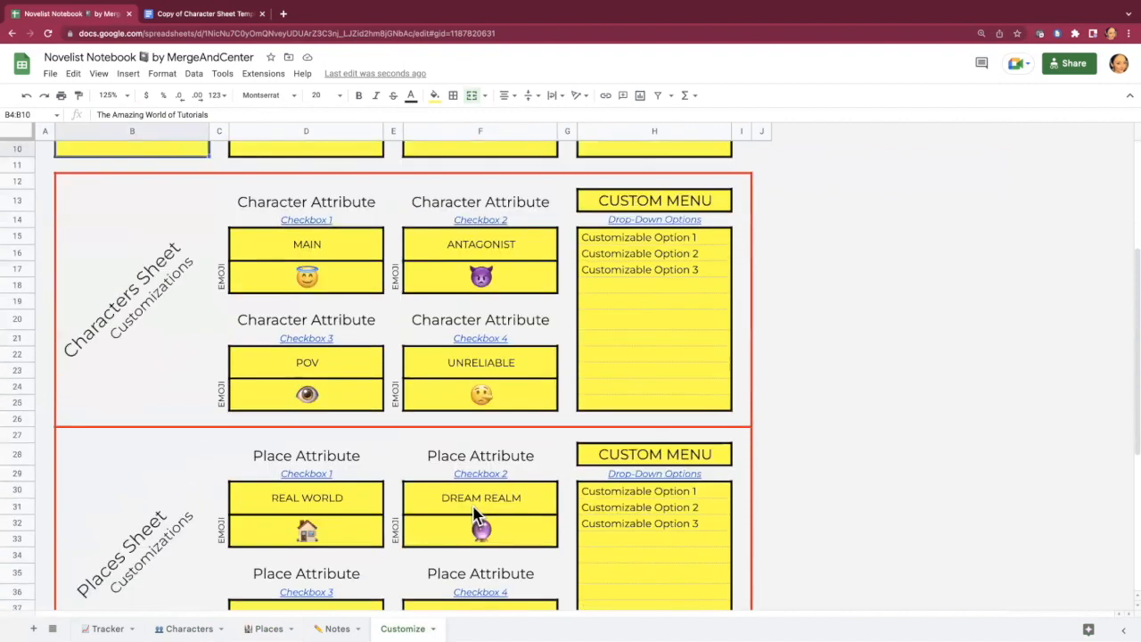
pyautogui.scroll(-1, 474, 515)
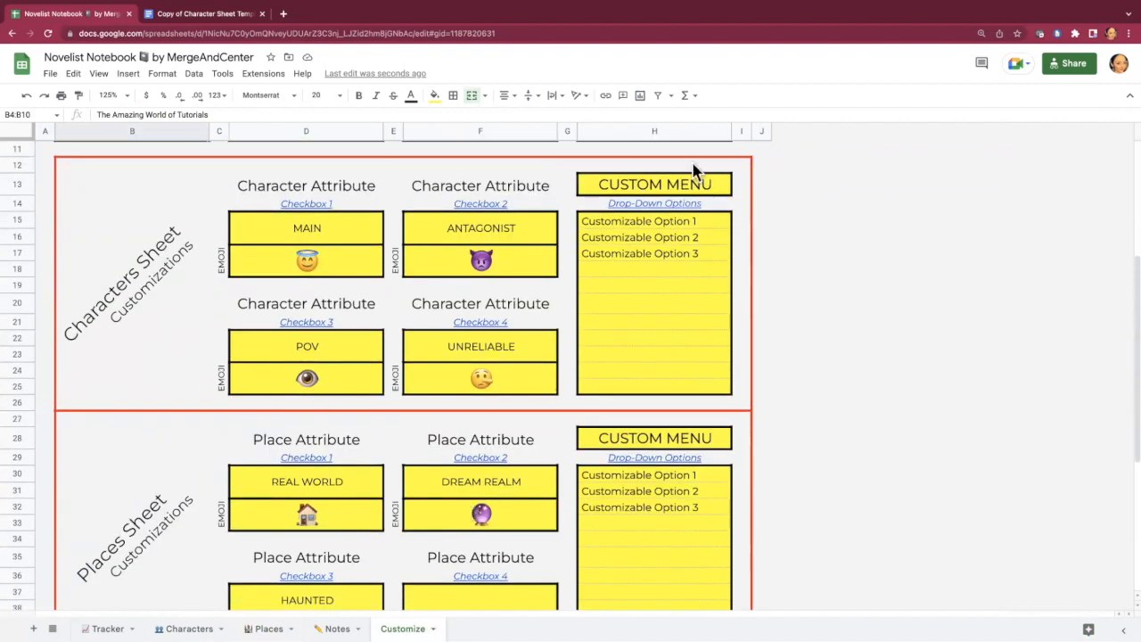
pyautogui.scroll(-3, 205, 399)
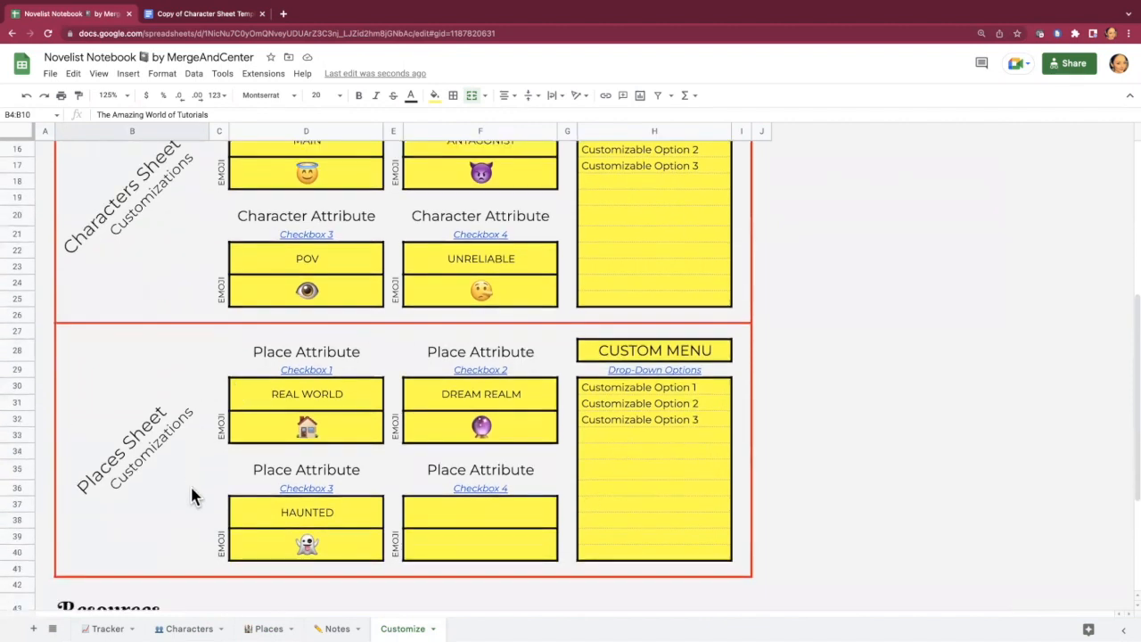
pyautogui.scroll(3, 219, 445)
pyautogui.click(219, 439)
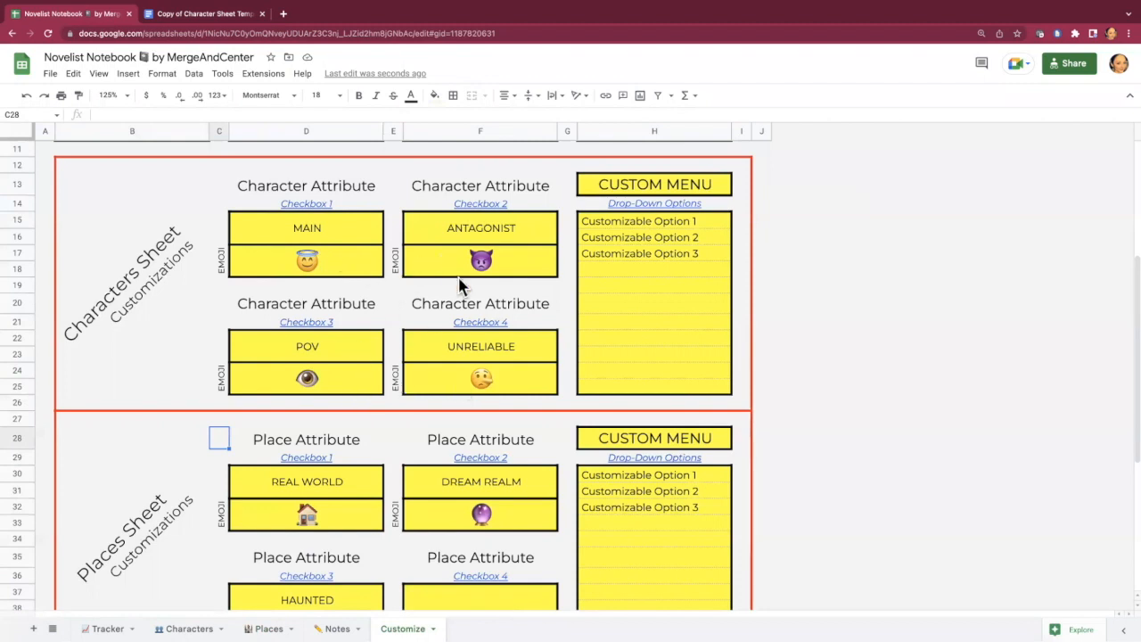
pyautogui.click(721, 190)
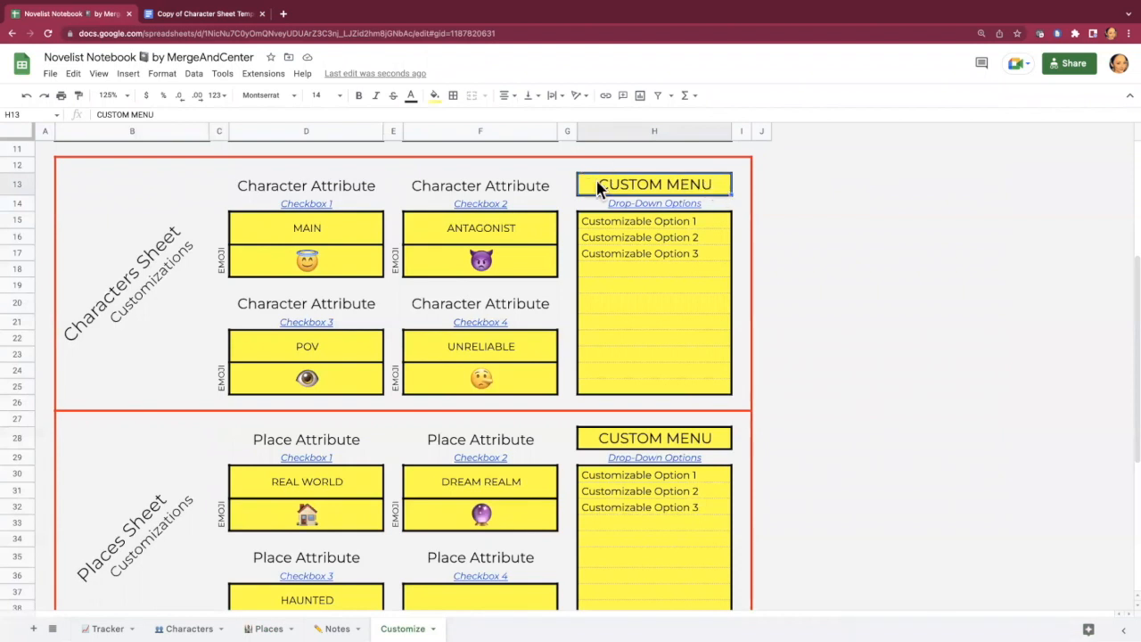
pyautogui.click(713, 223)
pyautogui.click(712, 238)
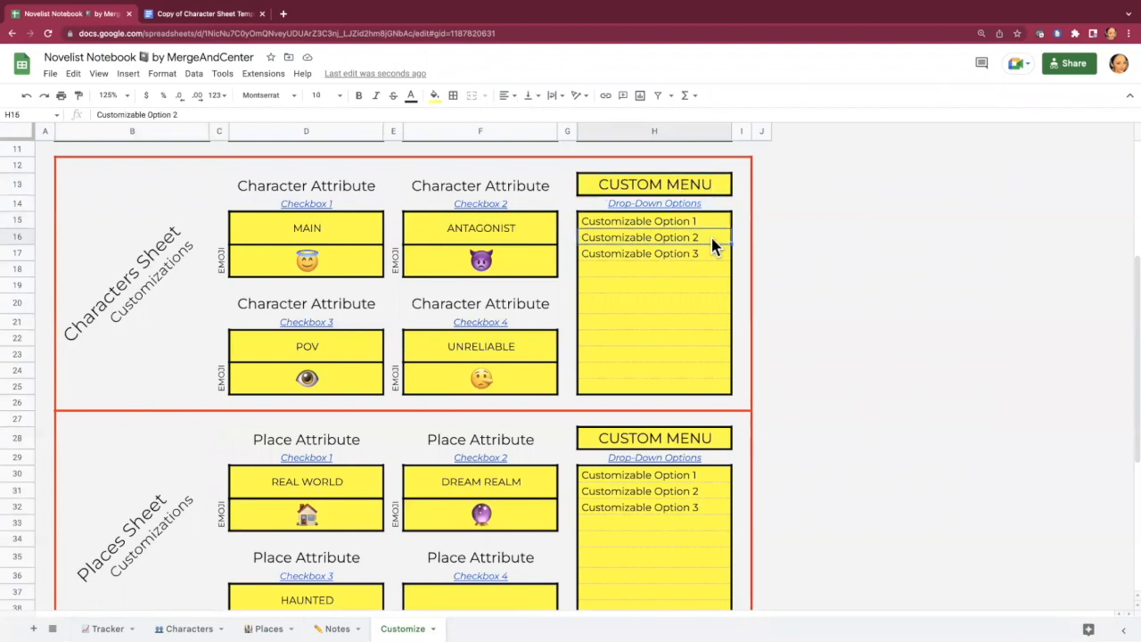
# Step: Rename the custom menu heading in the Characters Sheet customizations to PERSONALITY
pyautogui.click(718, 189)
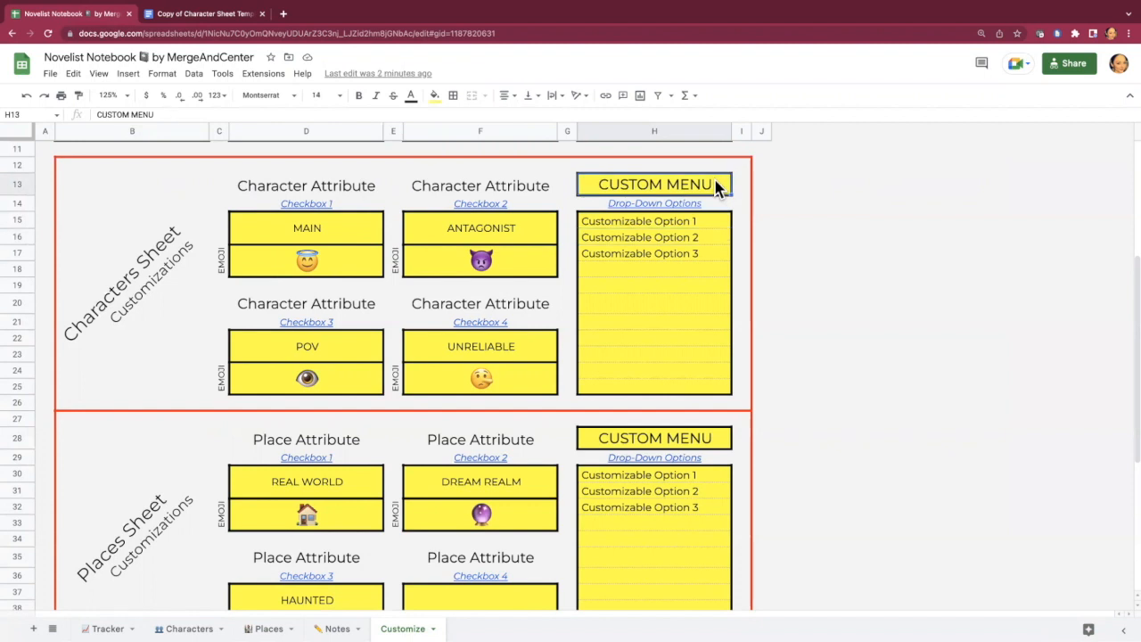
pyautogui.write('PERSONALITY')
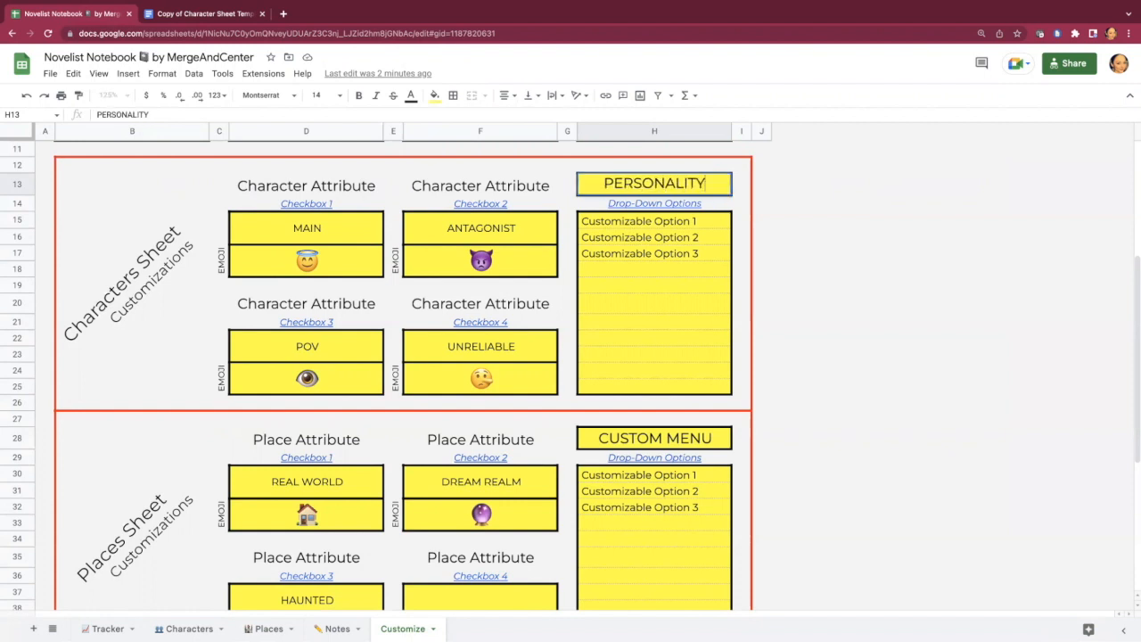
pyautogui.press('Return')
# Step: Replace the three drop-down options under the PERSONALITY heading with Hot headed, Calm and Melancholy
pyautogui.click(701, 220)
pyautogui.write('Ho')
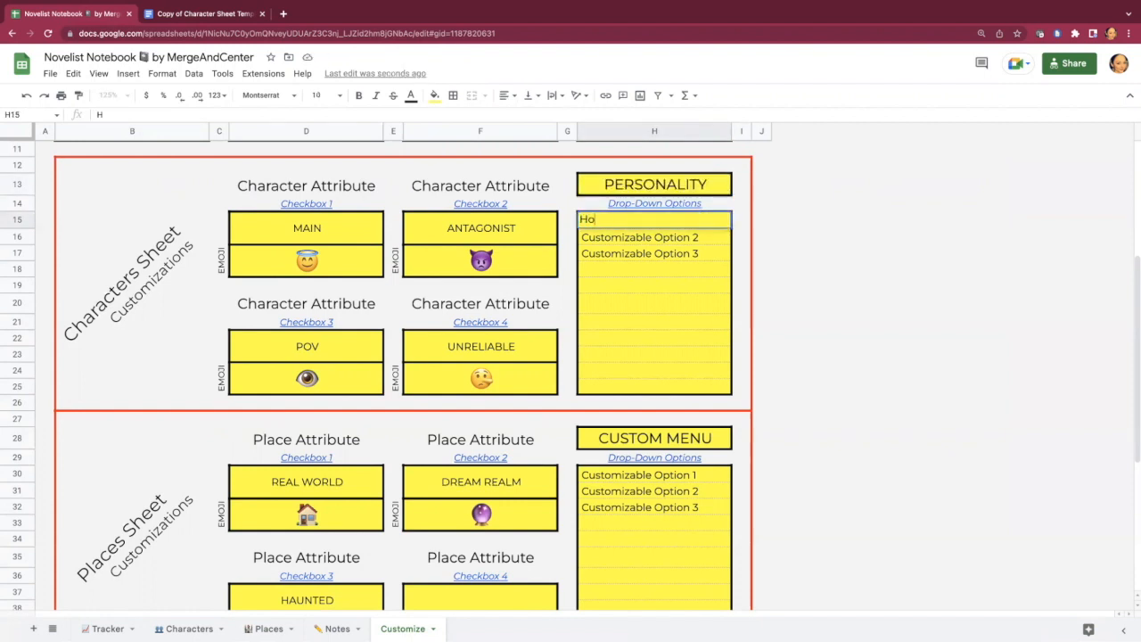
pyautogui.write('t headed')
pyautogui.press('Return')
pyautogui.write('Calm')
pyautogui.press('Return')
pyautogui.write('Melancholy')
pyautogui.press('Return')
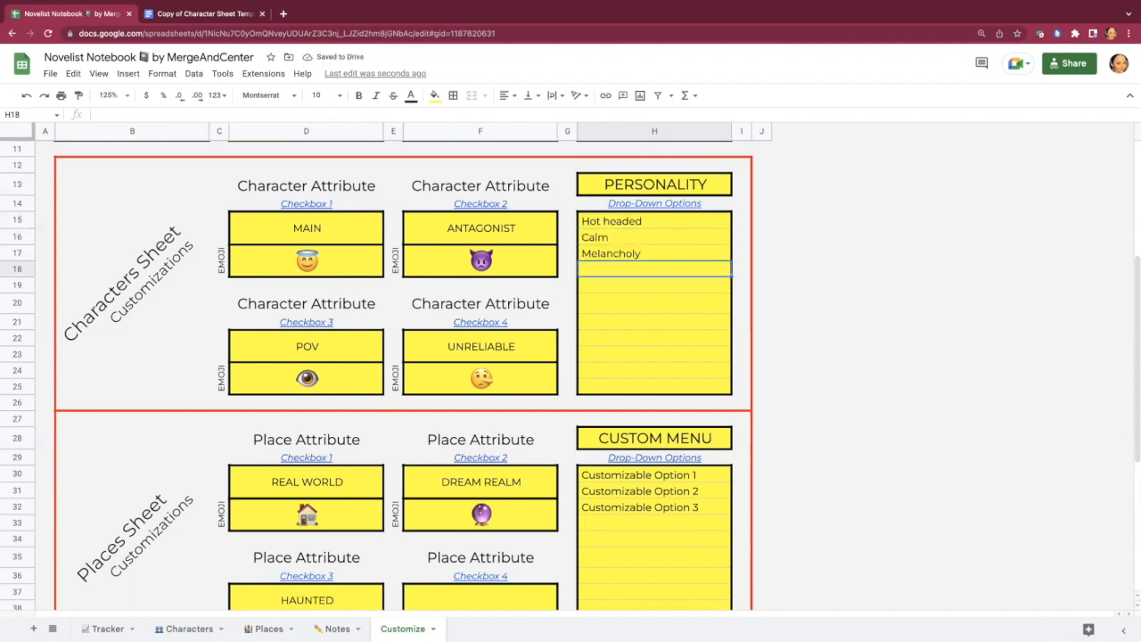
# Step: Set the first character's PERSONALITY to Melancholy on the Characters sheet
pyautogui.click(179, 627)
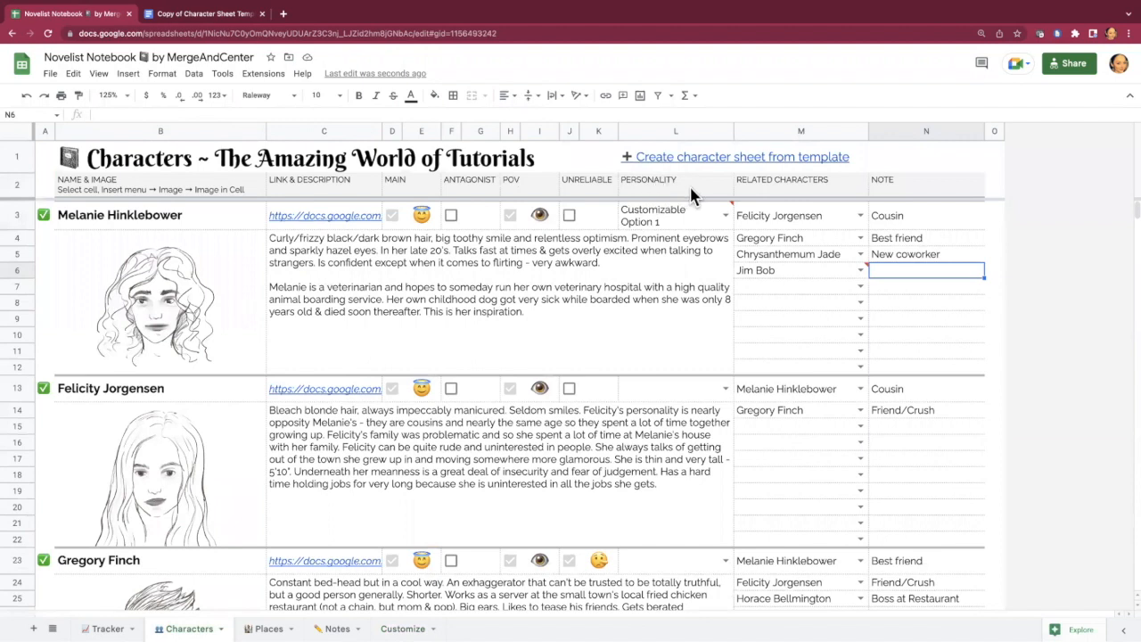
pyautogui.click(724, 217)
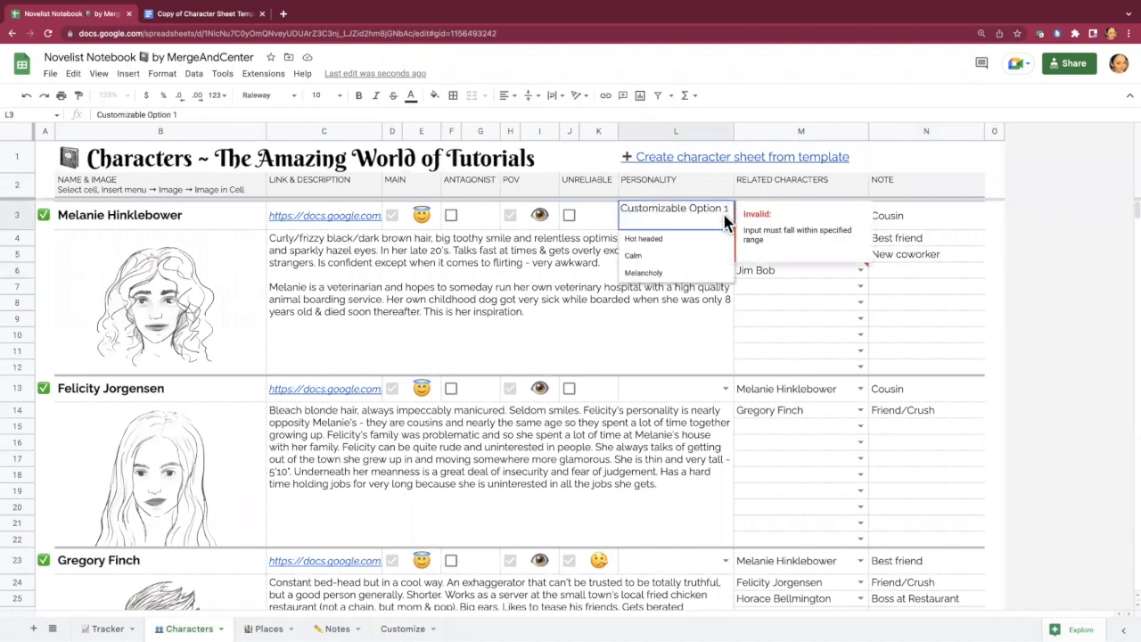
pyautogui.click(669, 273)
pyautogui.click(670, 280)
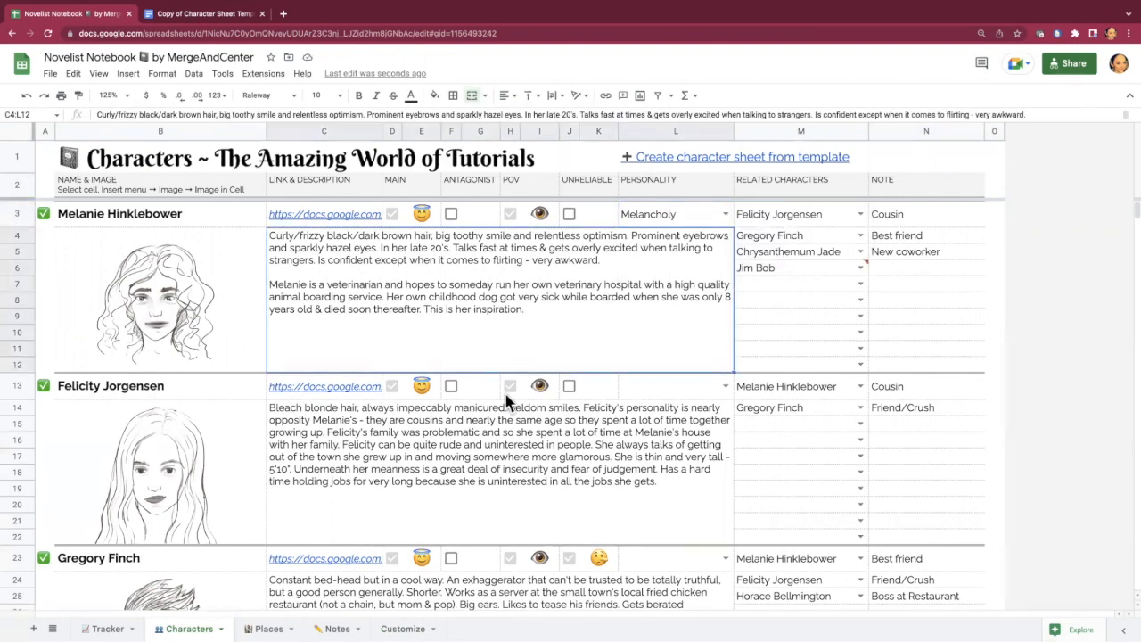
# Step: Look over the Notes sheet and sort its timeline by plot point number from A to Z
pyautogui.click(337, 627)
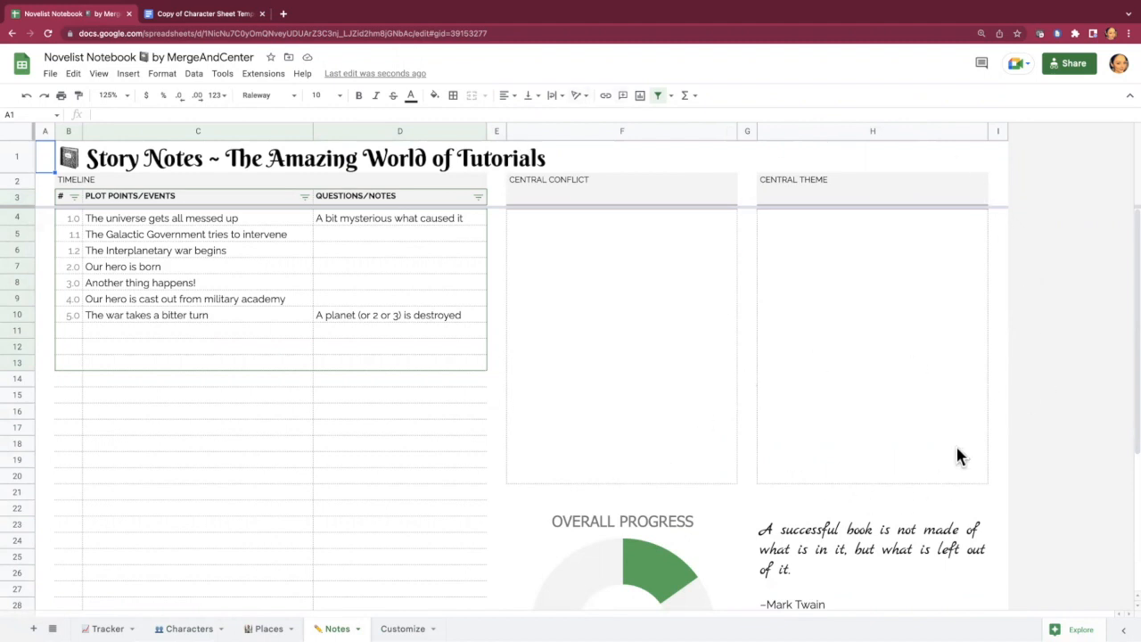
pyautogui.scroll(-4, 957, 448)
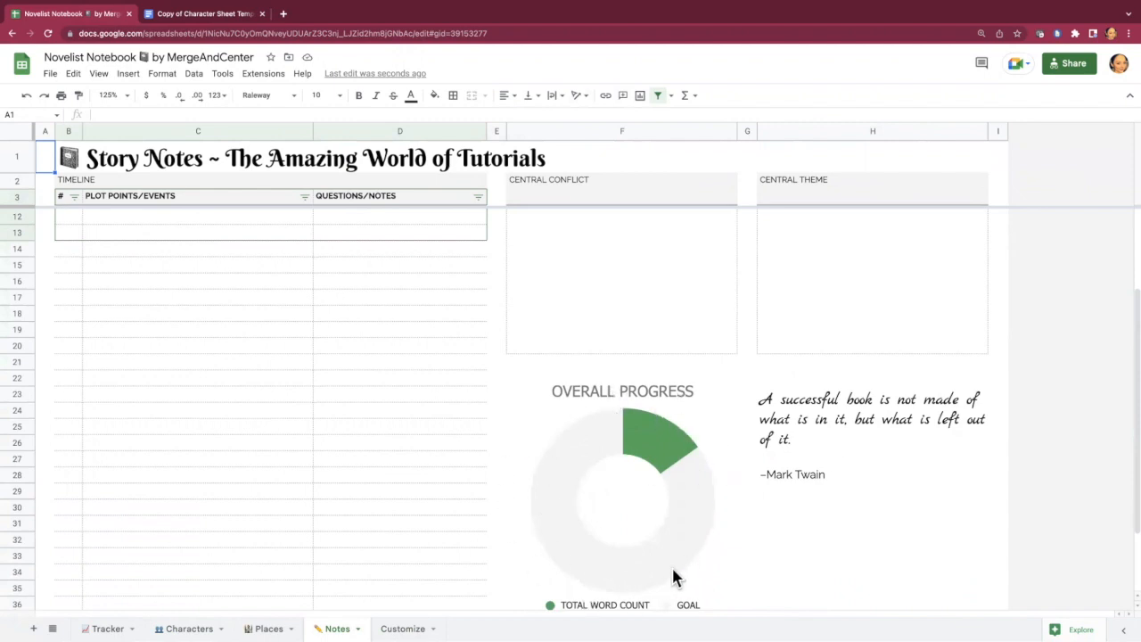
pyautogui.scroll(4, 624, 593)
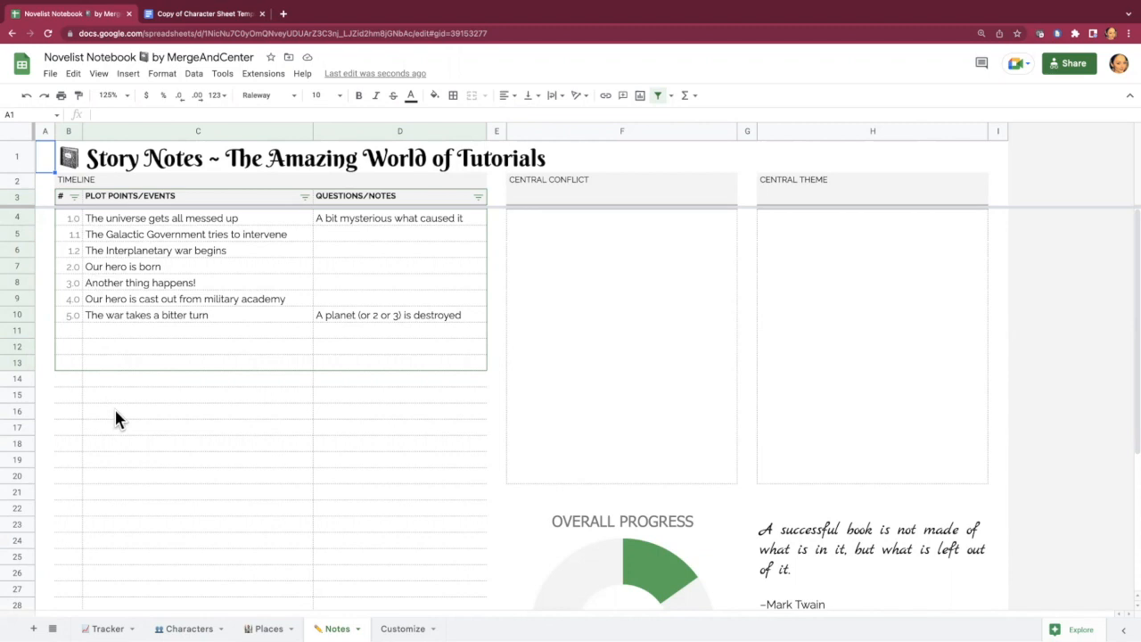
pyautogui.click(74, 197)
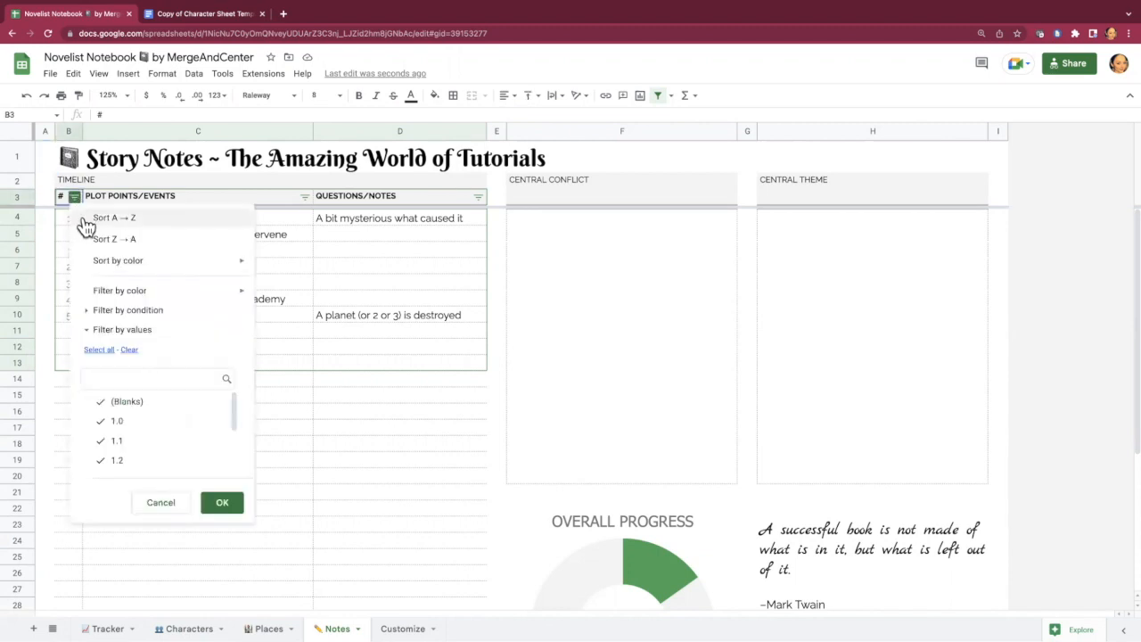
pyautogui.click(155, 228)
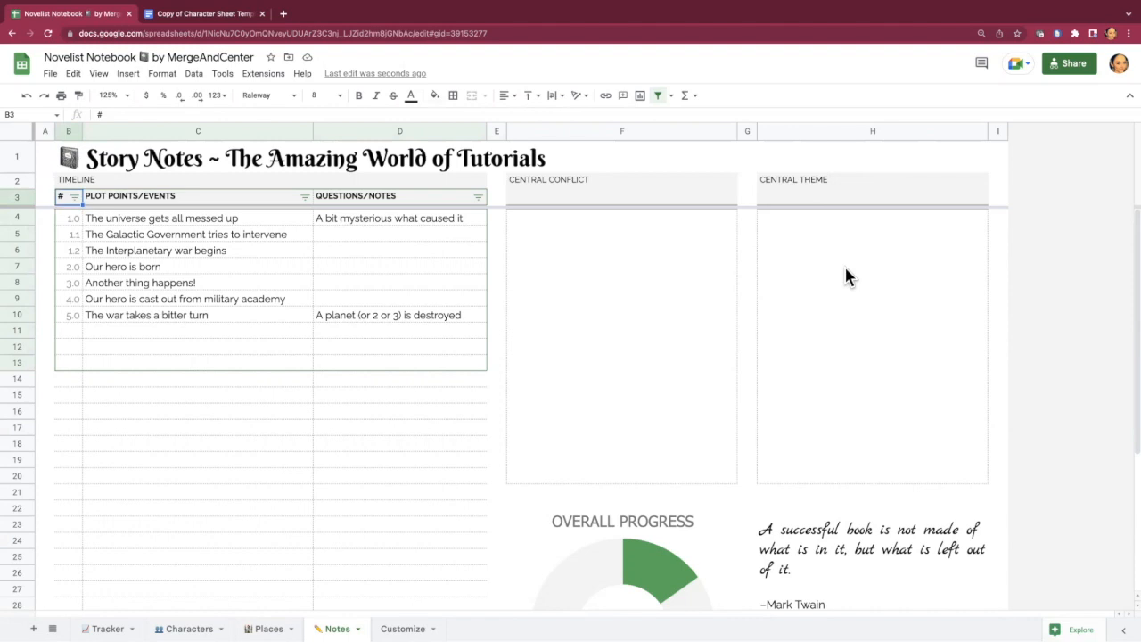
# Step: Examine the Places Sheet customizations and the Resources links below them on the Customize sheet
pyautogui.click(396, 624)
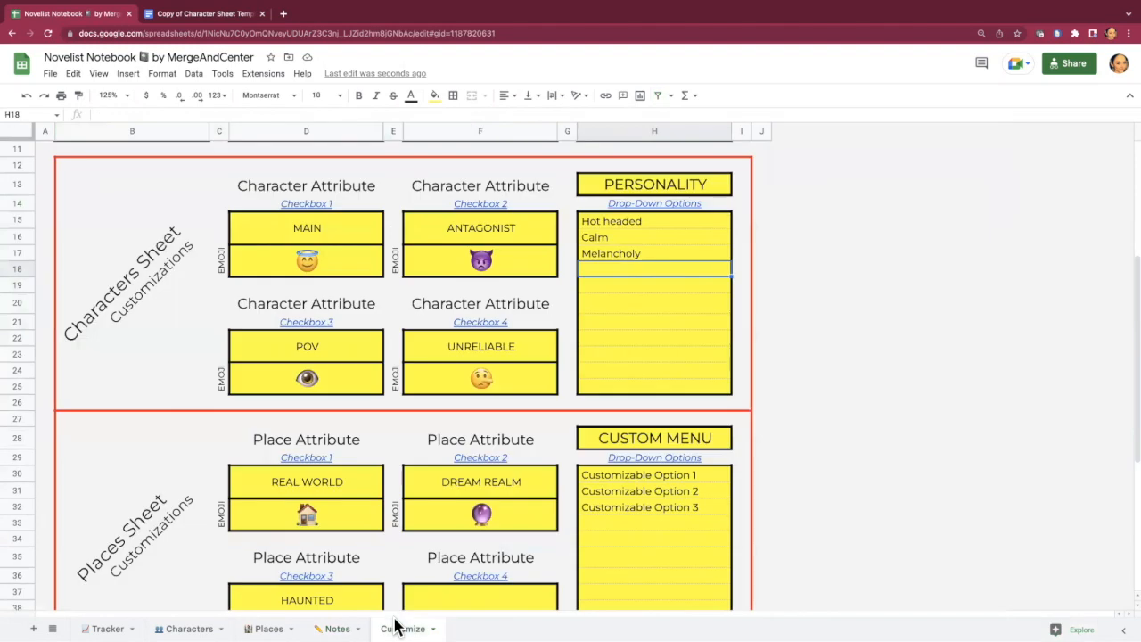
pyautogui.scroll(-4, 396, 526)
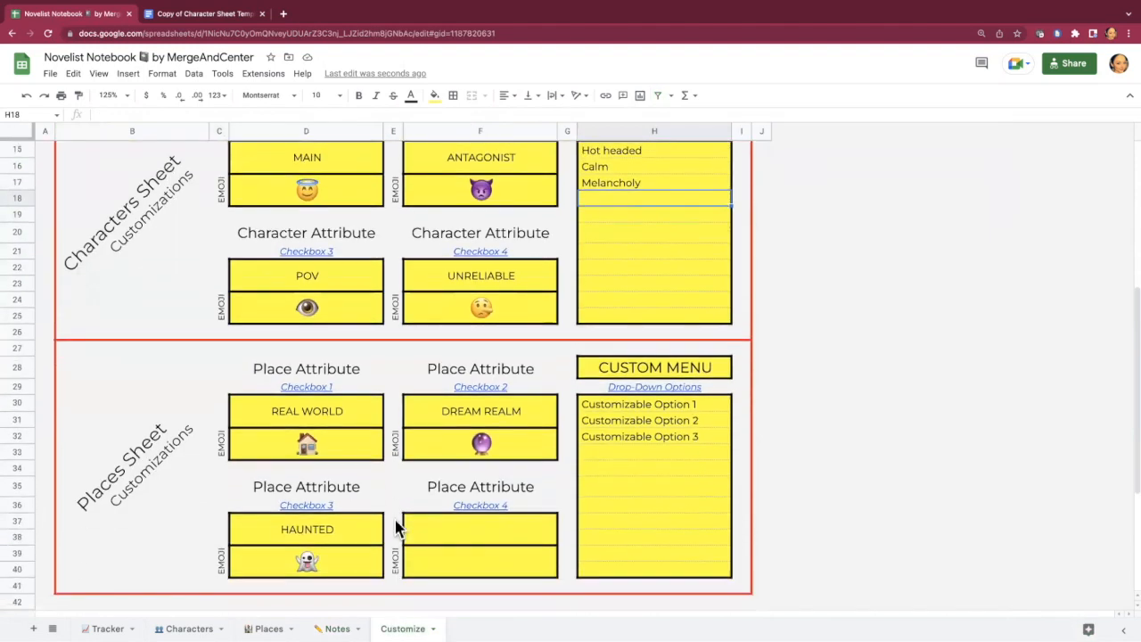
pyautogui.scroll(-1, 396, 527)
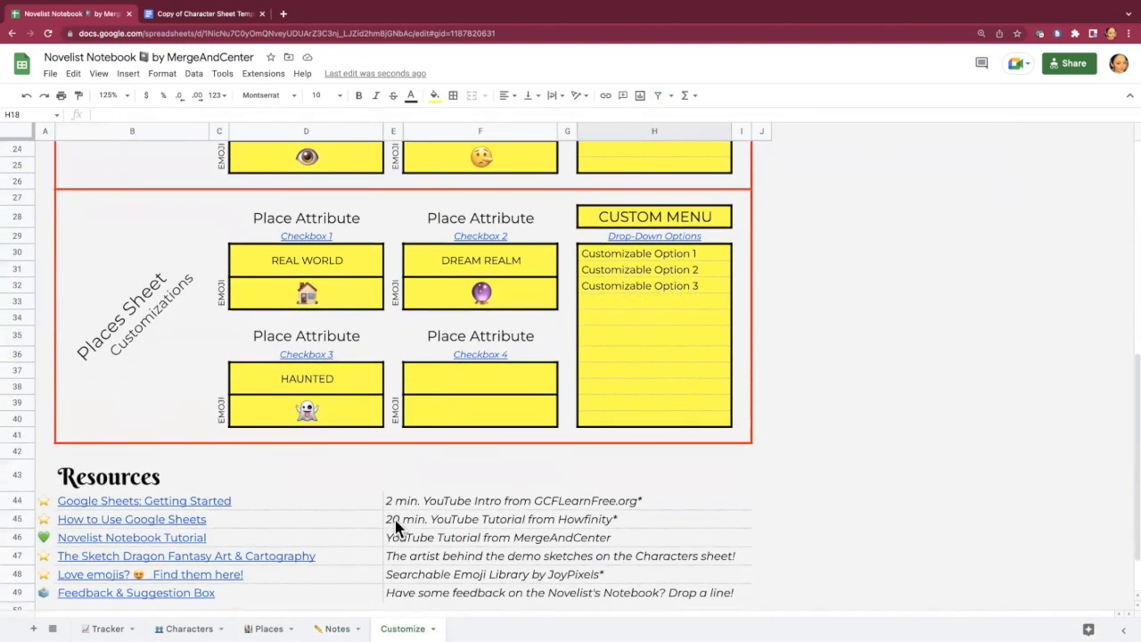
pyautogui.scroll(-2, 396, 526)
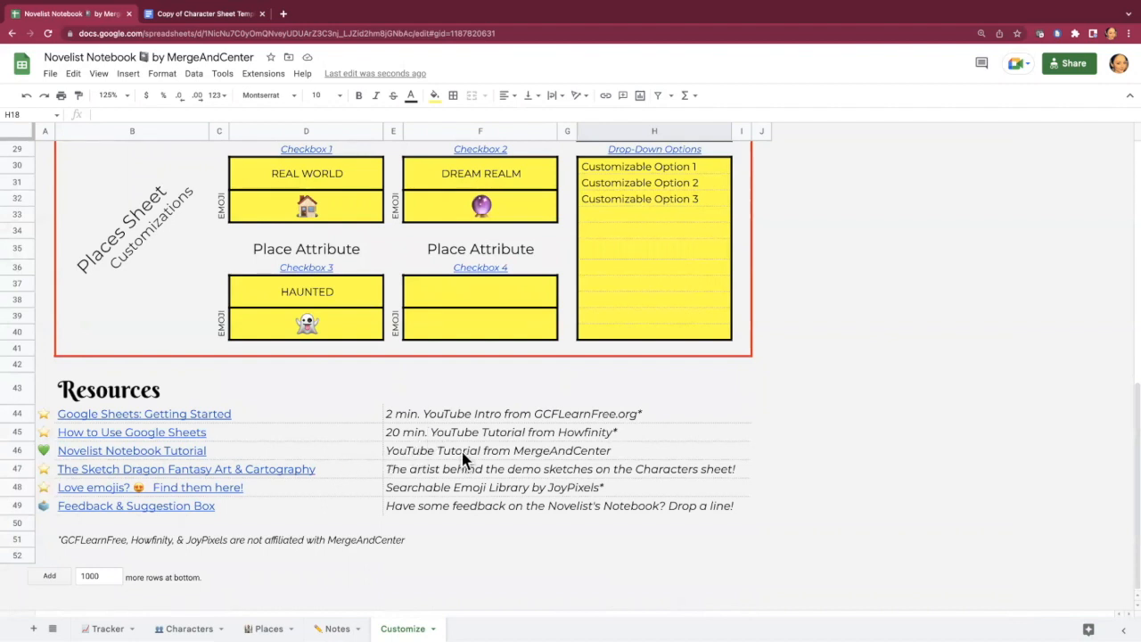
pyautogui.moveTo(353, 479)
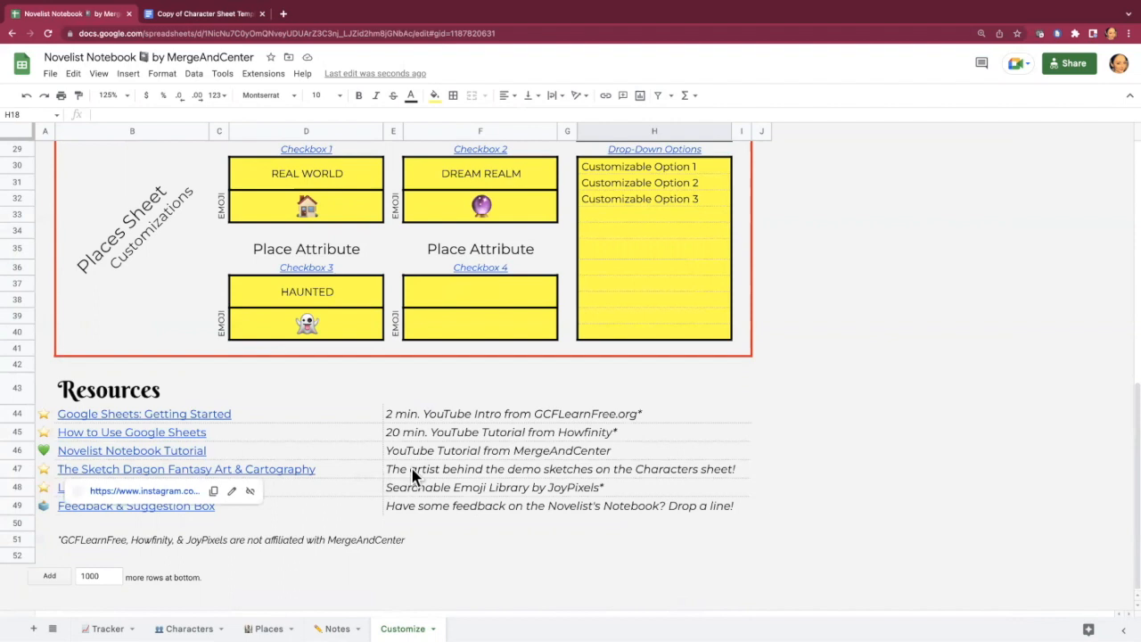